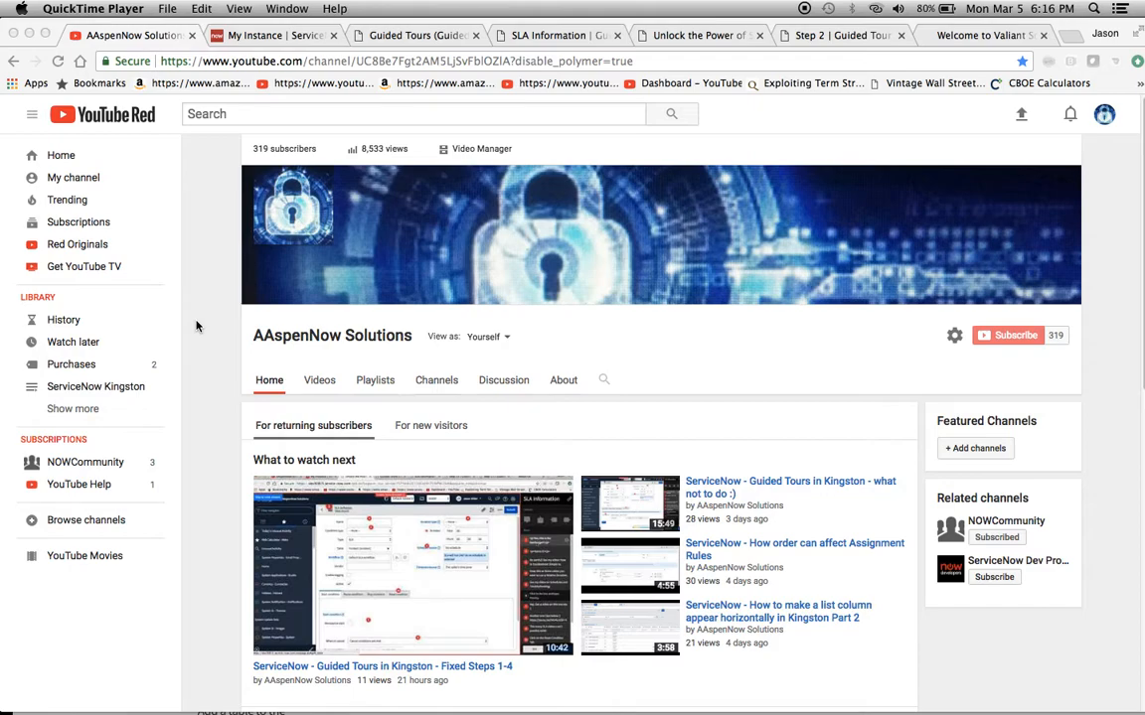
# Review the Guided Tours list, then examine the order, action events and content of the SLA Information tour's steps
pyautogui.click(407, 37)
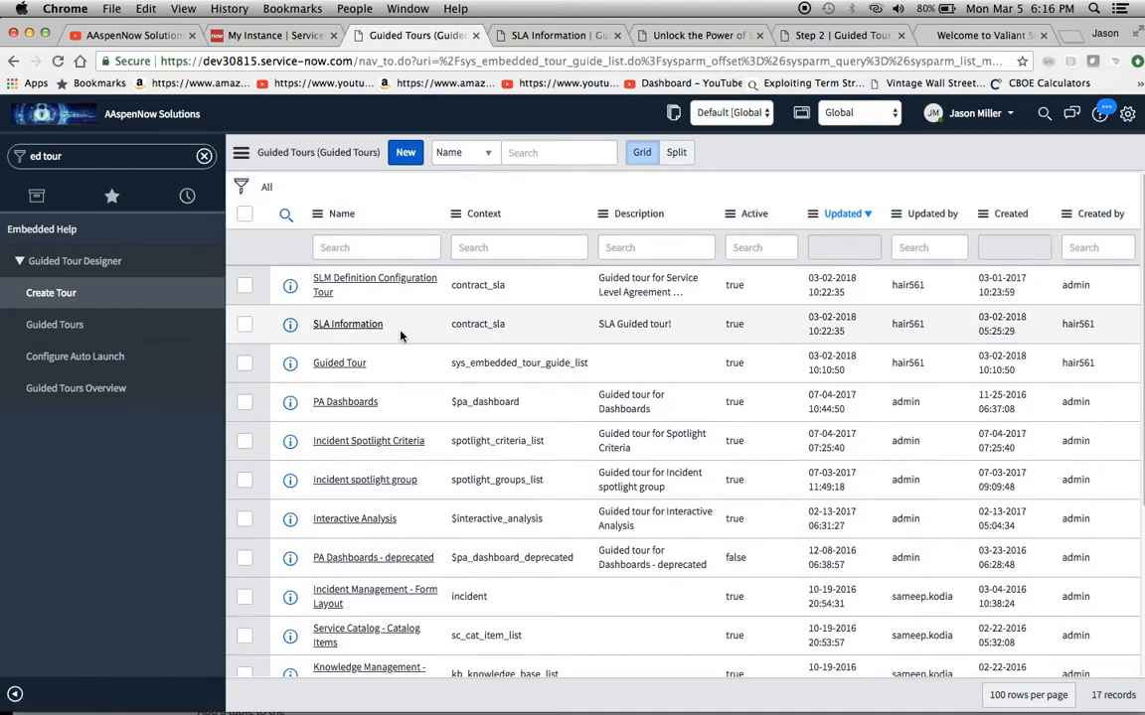
pyautogui.click(559, 37)
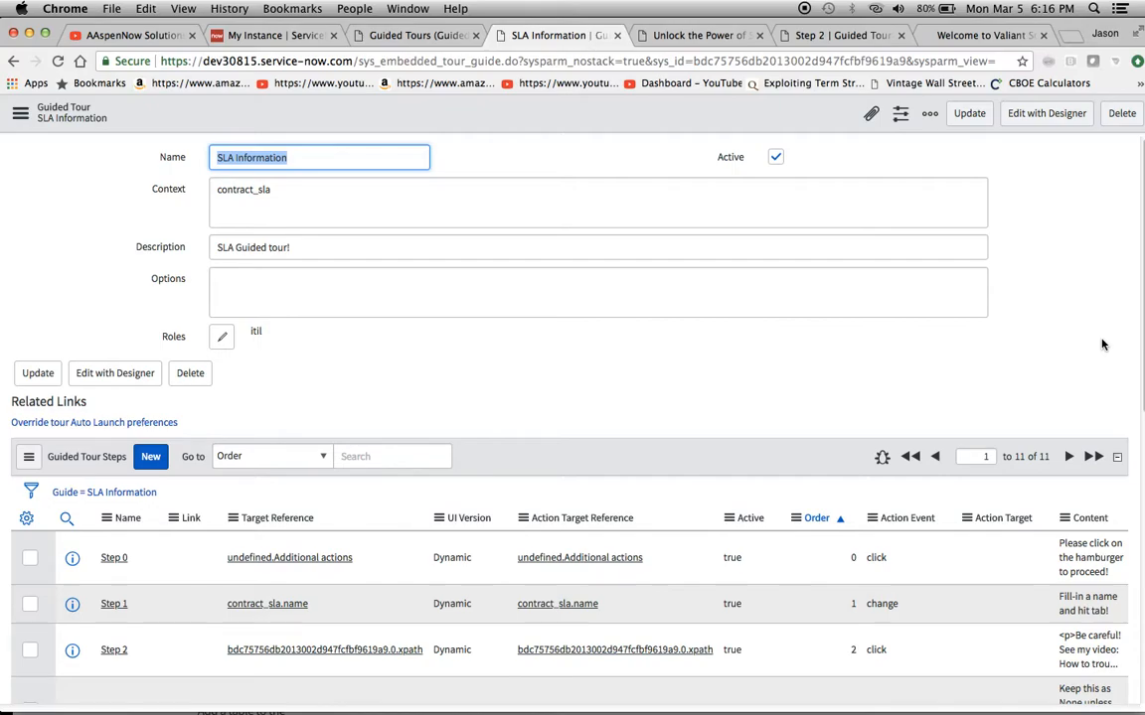
pyautogui.scroll(-5, 1102, 345)
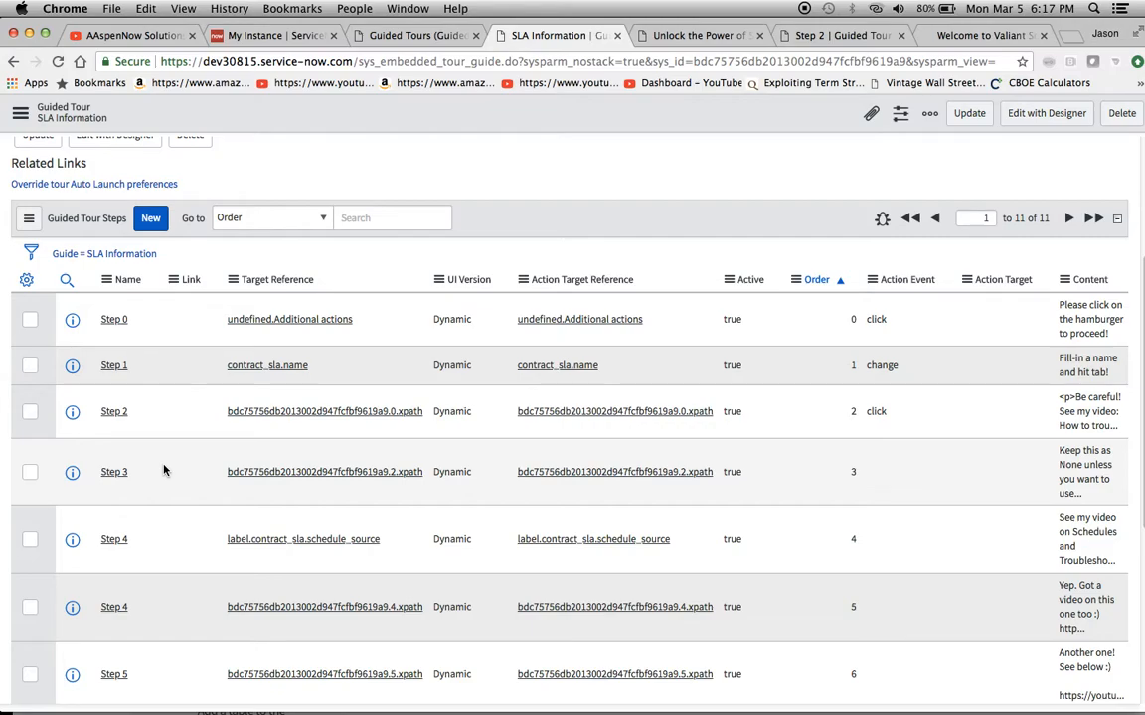
pyautogui.scroll(-4, 820, 556)
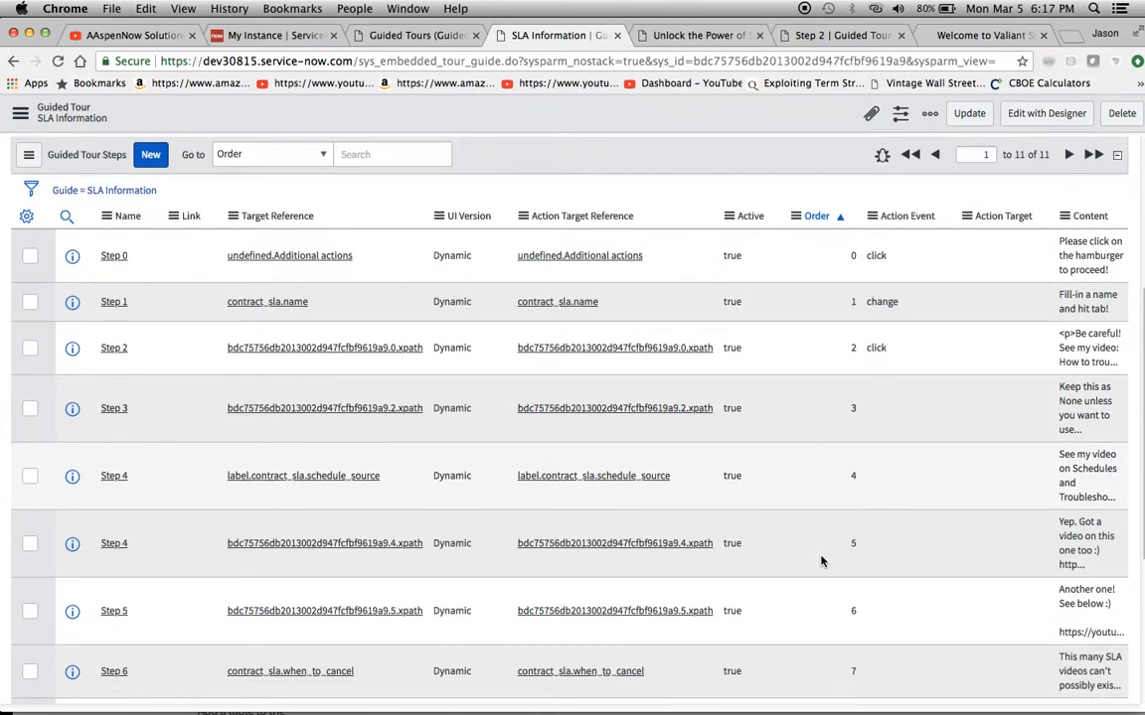
pyautogui.scroll(-2, 821, 562)
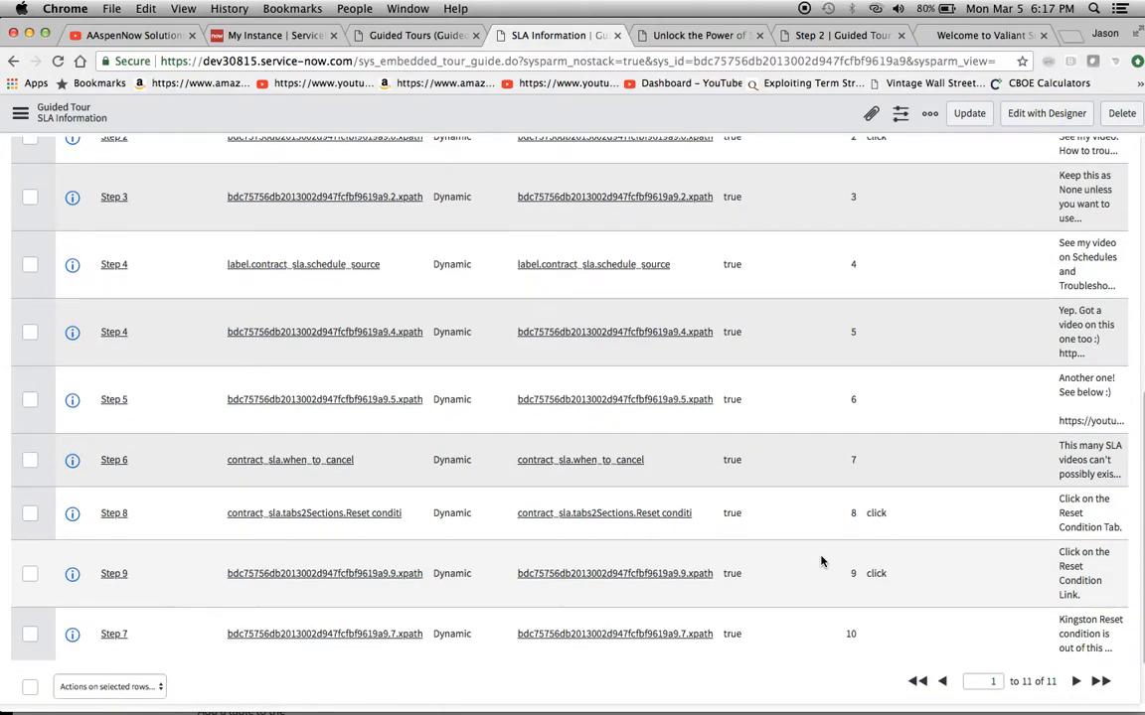
pyautogui.scroll(-2, 821, 561)
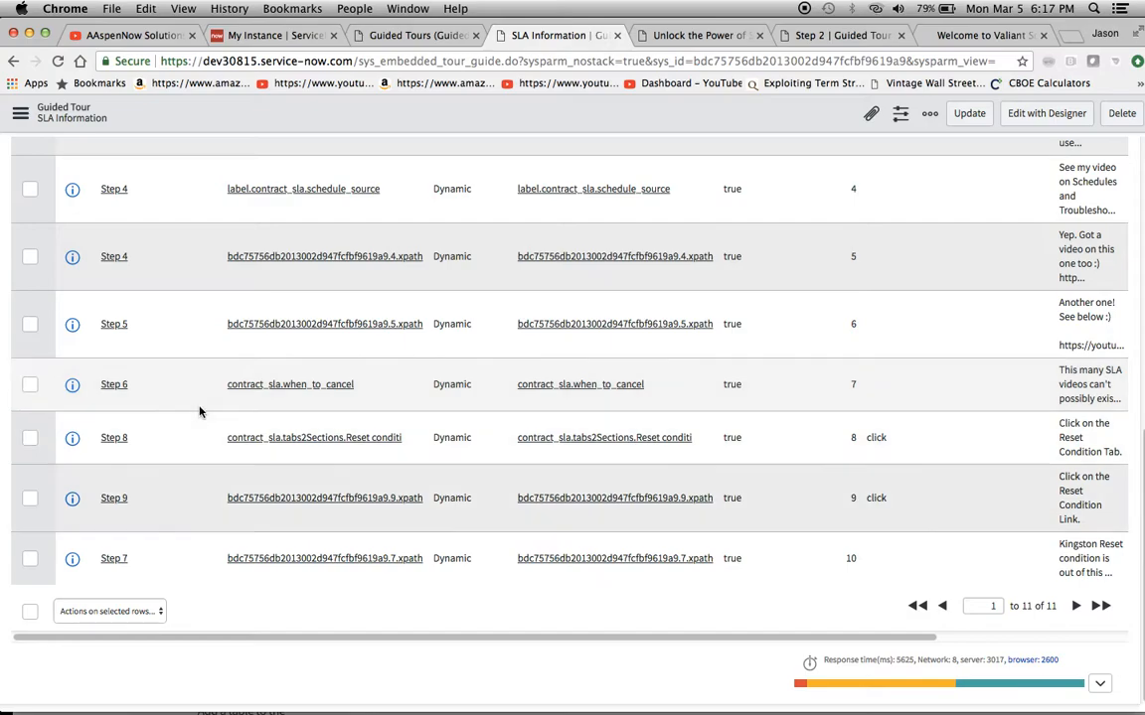
pyautogui.scroll(5, 199, 412)
pyautogui.scroll(-5, 198, 412)
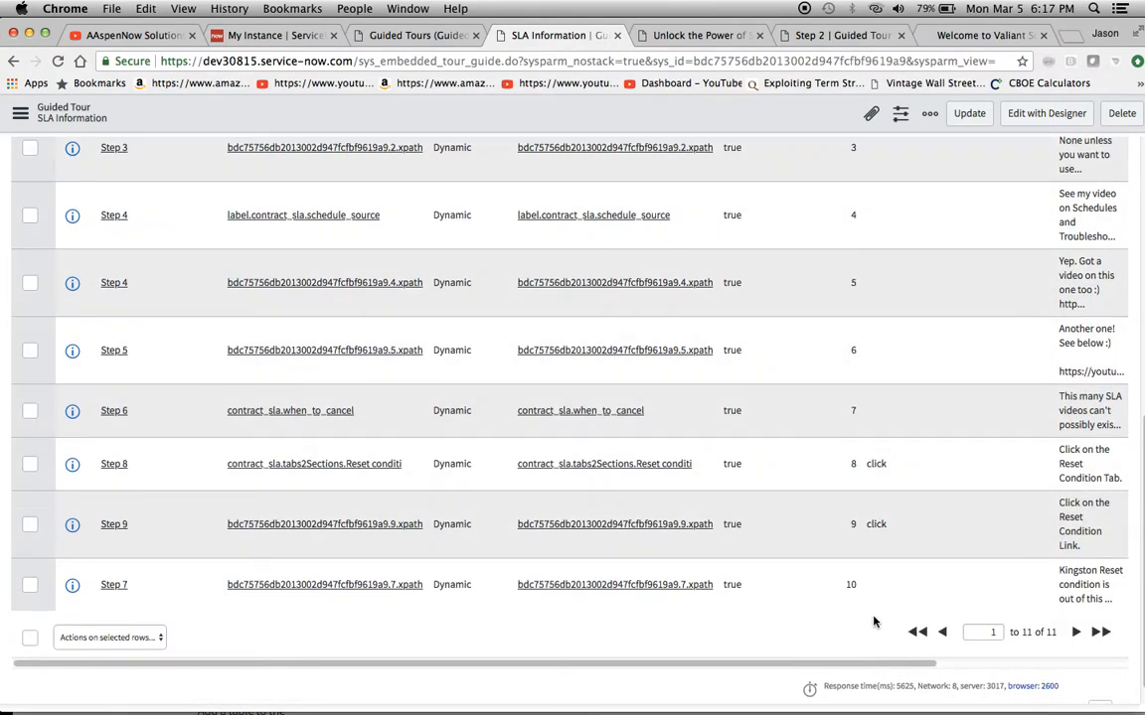
pyautogui.scroll(10, 827, 146)
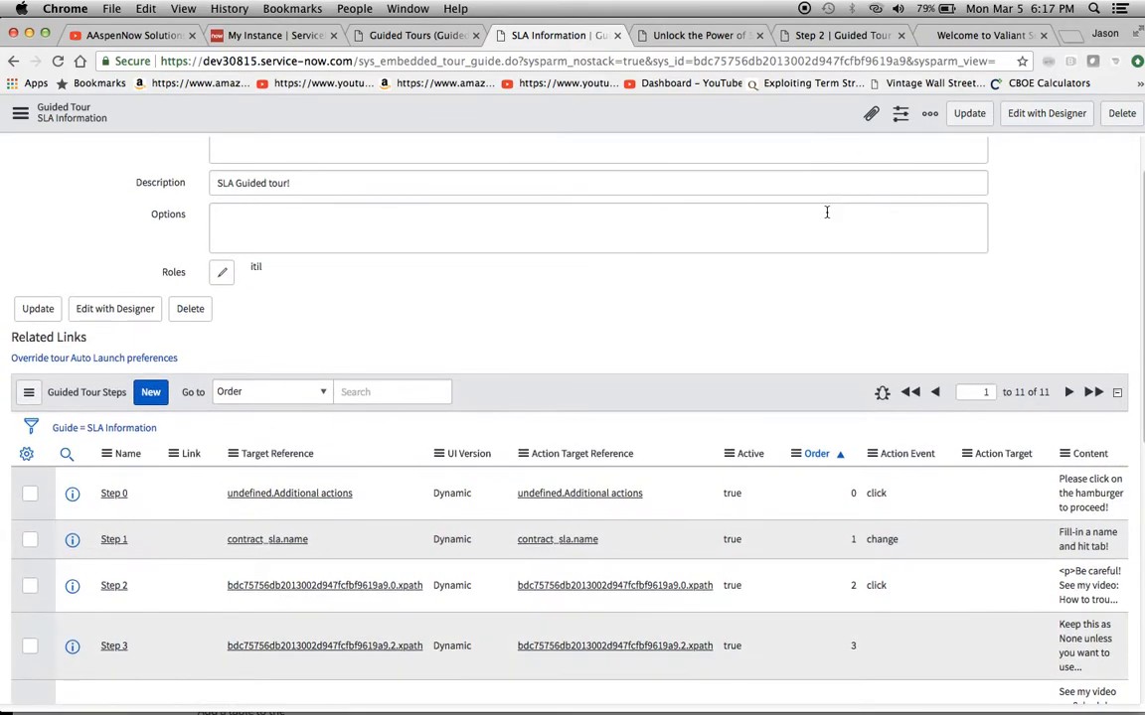
pyautogui.scroll(2, 826, 212)
pyautogui.scroll(-3, 824, 211)
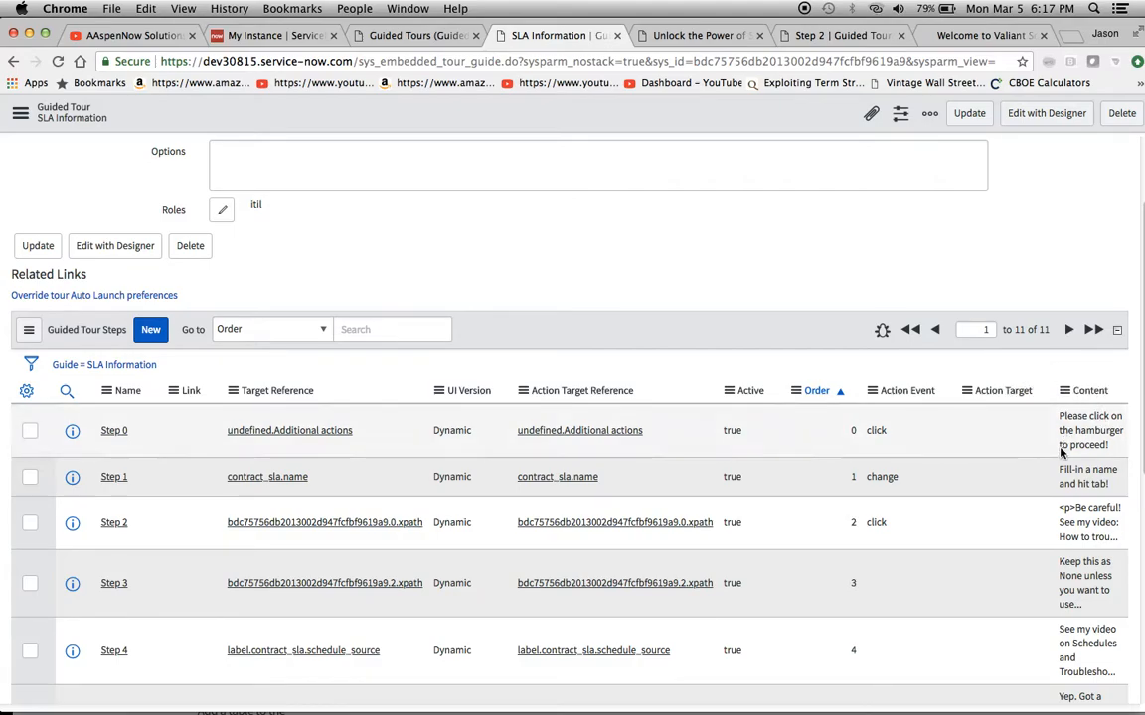
pyautogui.scroll(-3, 1061, 452)
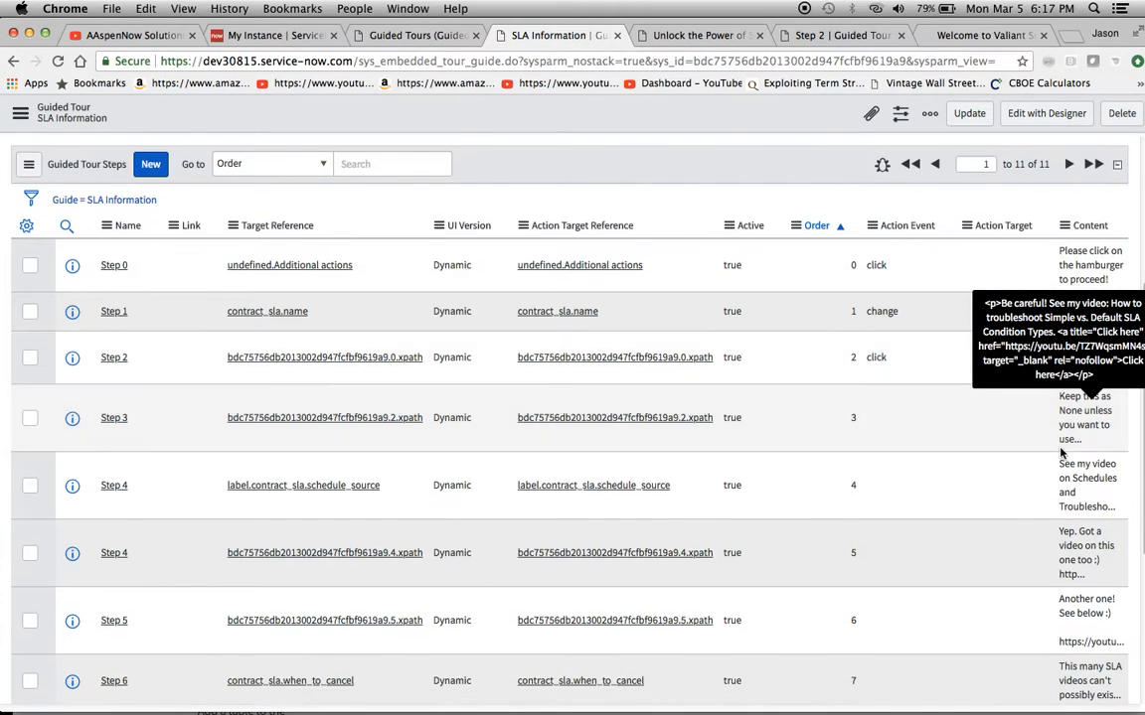
pyautogui.scroll(3, 1061, 452)
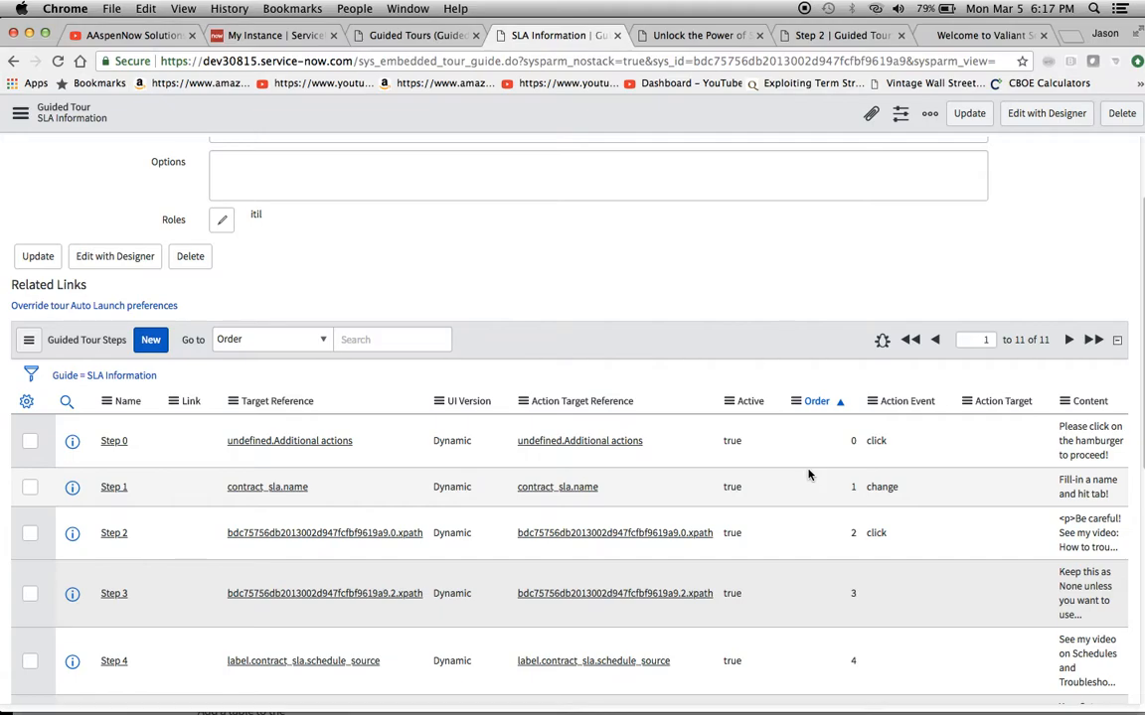
pyautogui.scroll(-8, 1055, 494)
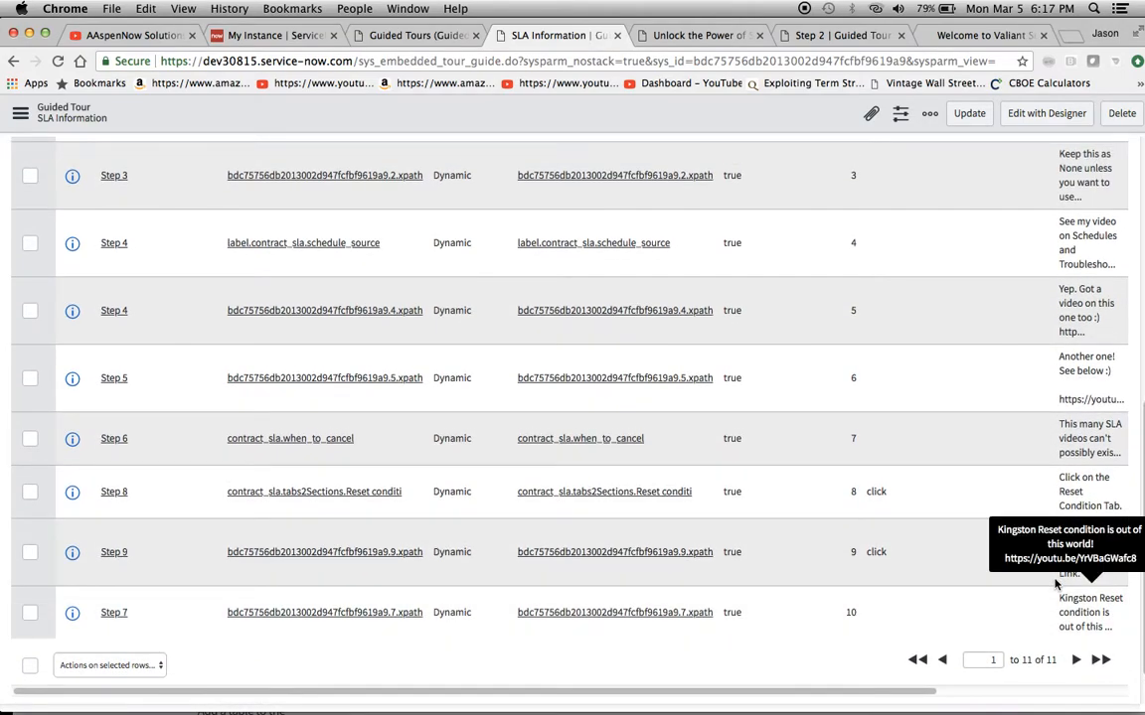
pyautogui.scroll(10, 1073, 322)
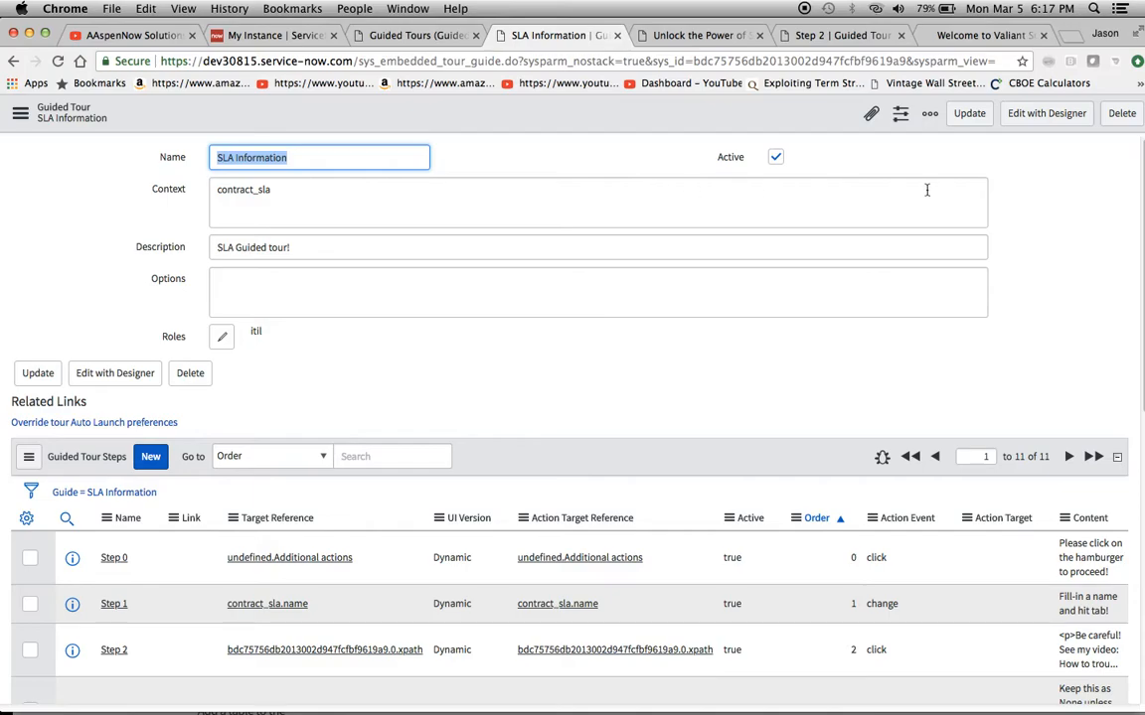
# Play the SLA Information tour from the Guided Tour Designer and complete its first callout on the SLA Definition form's additional actions
pyautogui.click(701, 36)
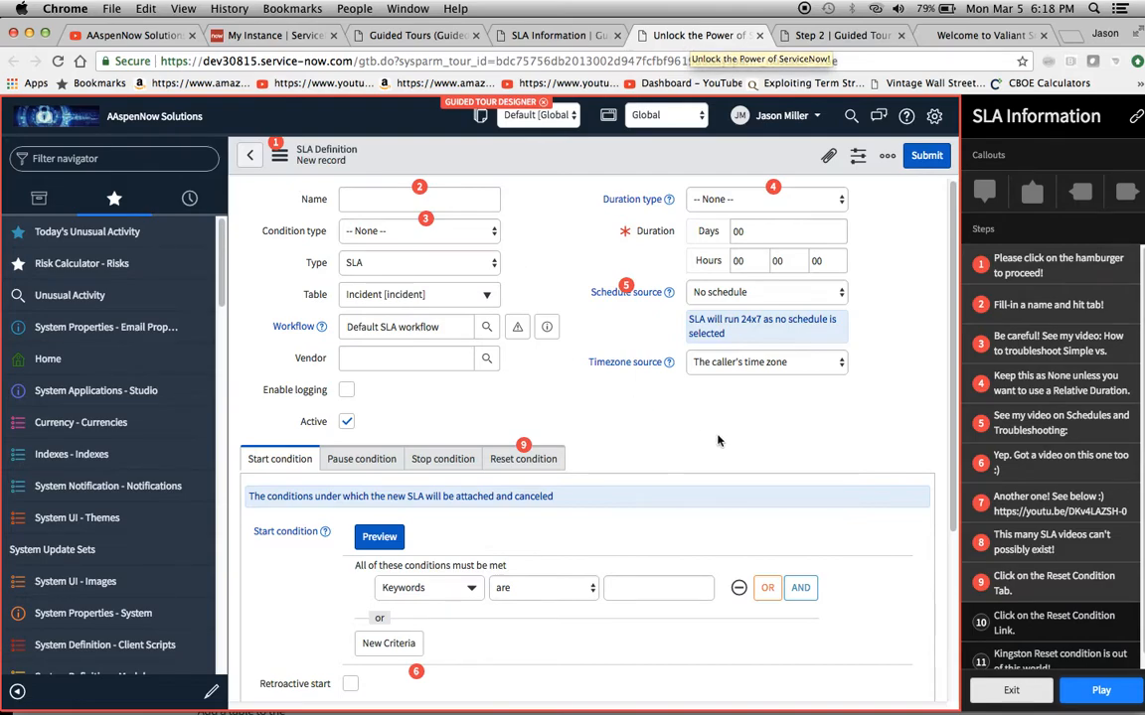
pyautogui.click(1100, 691)
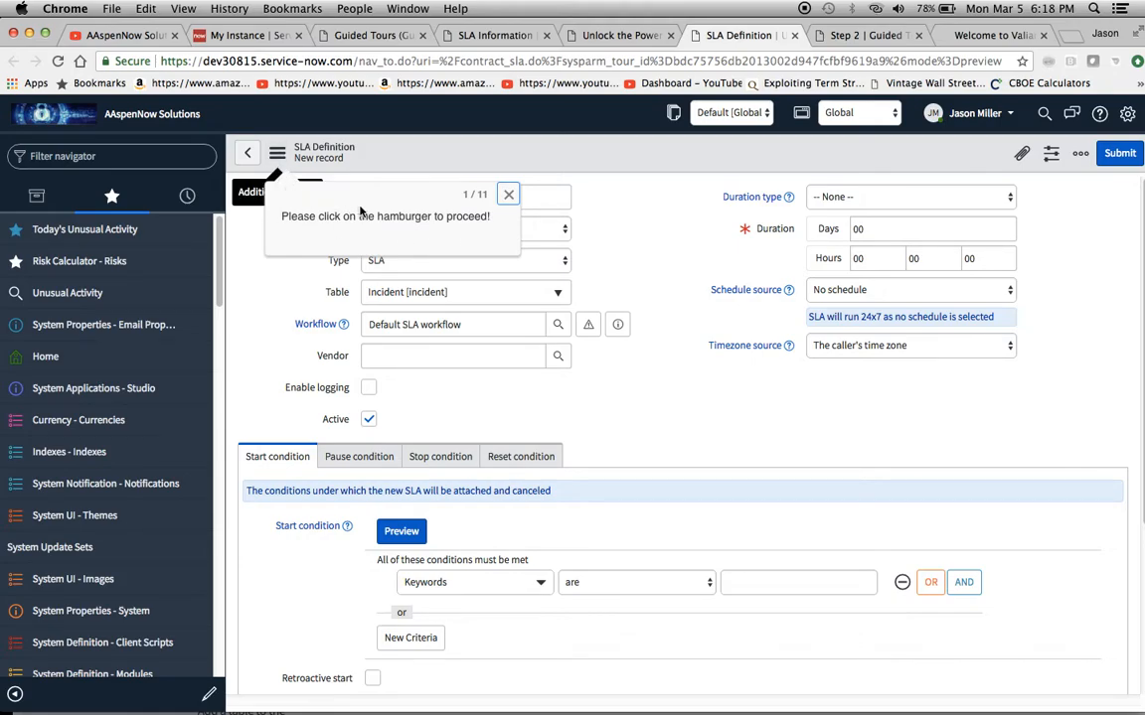
pyautogui.click(276, 153)
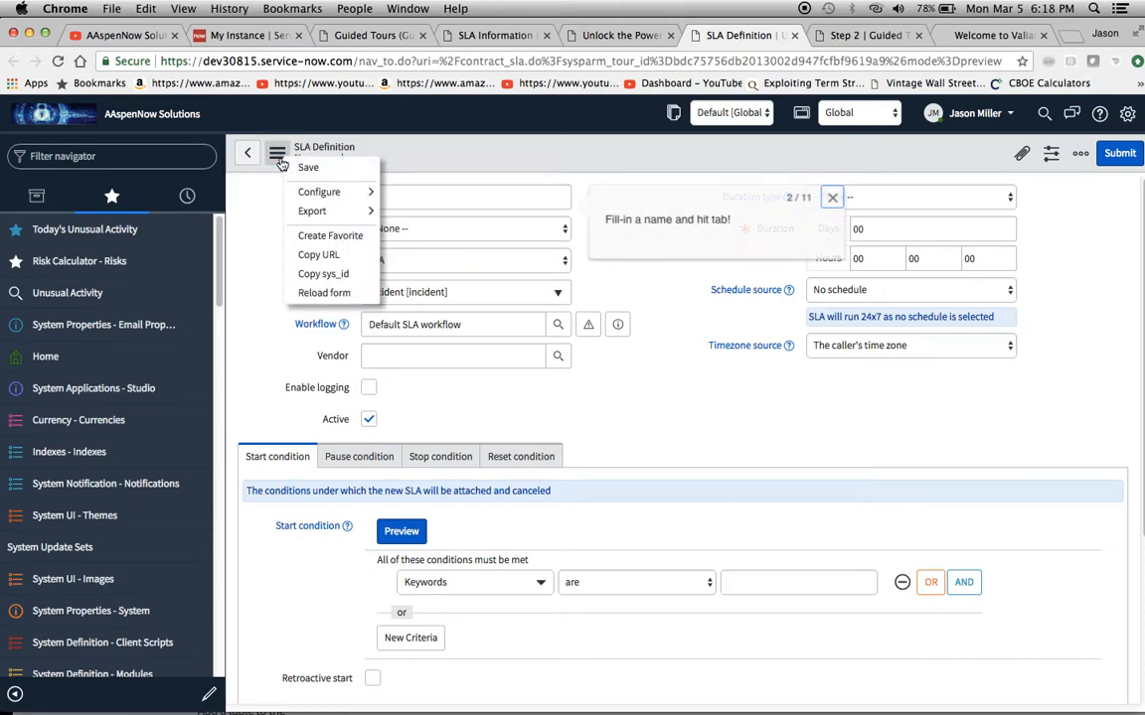
# Complete the tour's second callout by naming the new SLA definition Test and leaving the field
pyautogui.moveTo(318, 210)
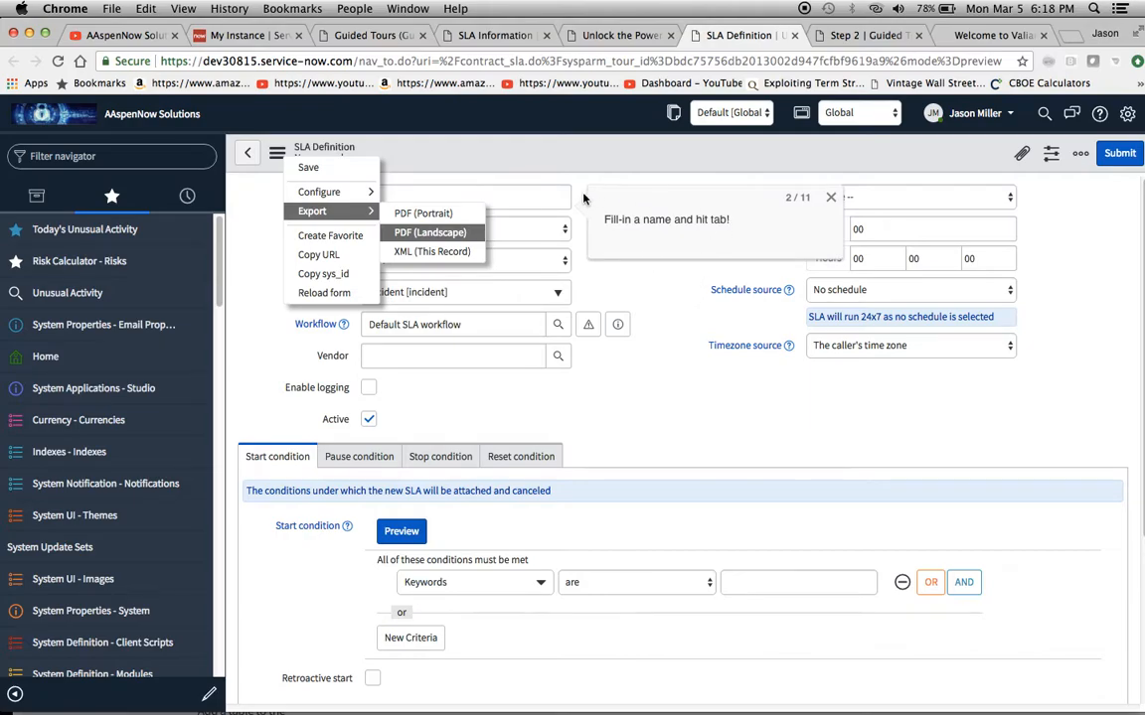
pyautogui.click(537, 192)
pyautogui.click(465, 198)
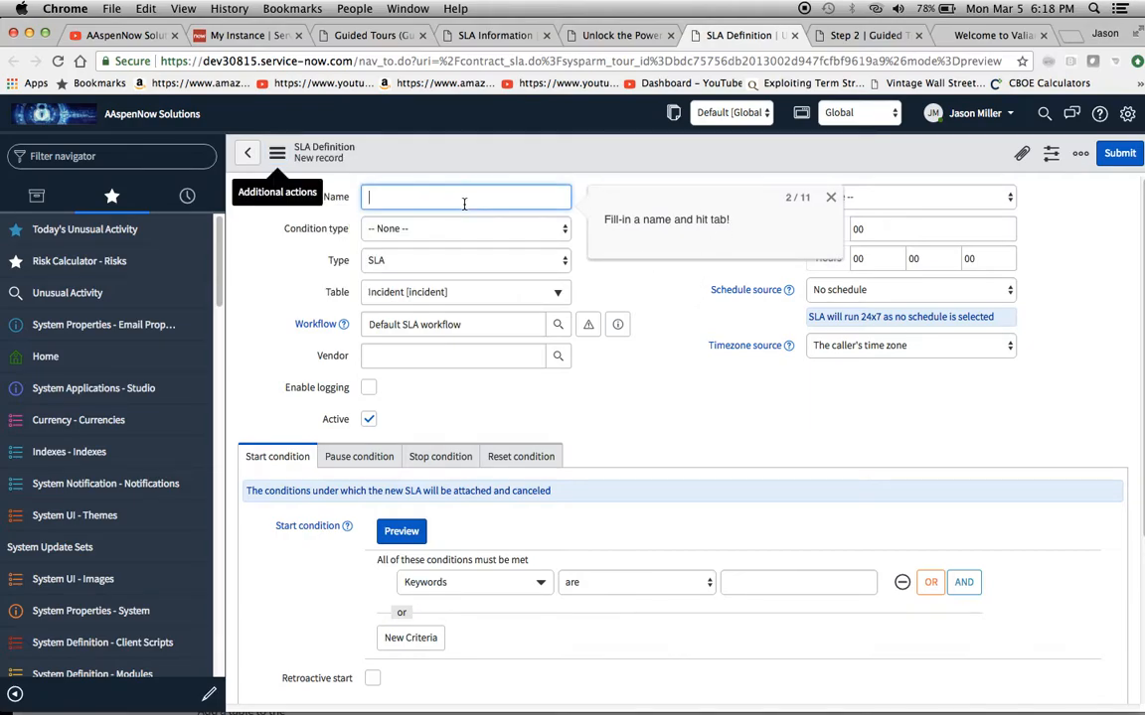
pyautogui.write('Test')
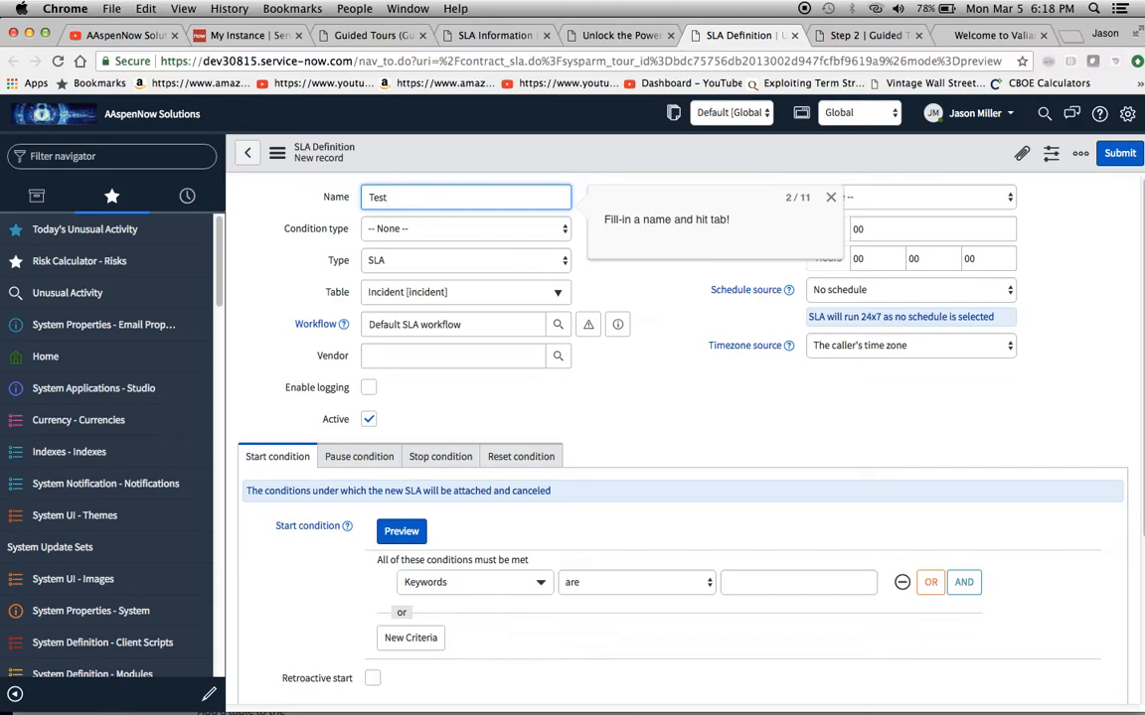
pyautogui.press('Tab')
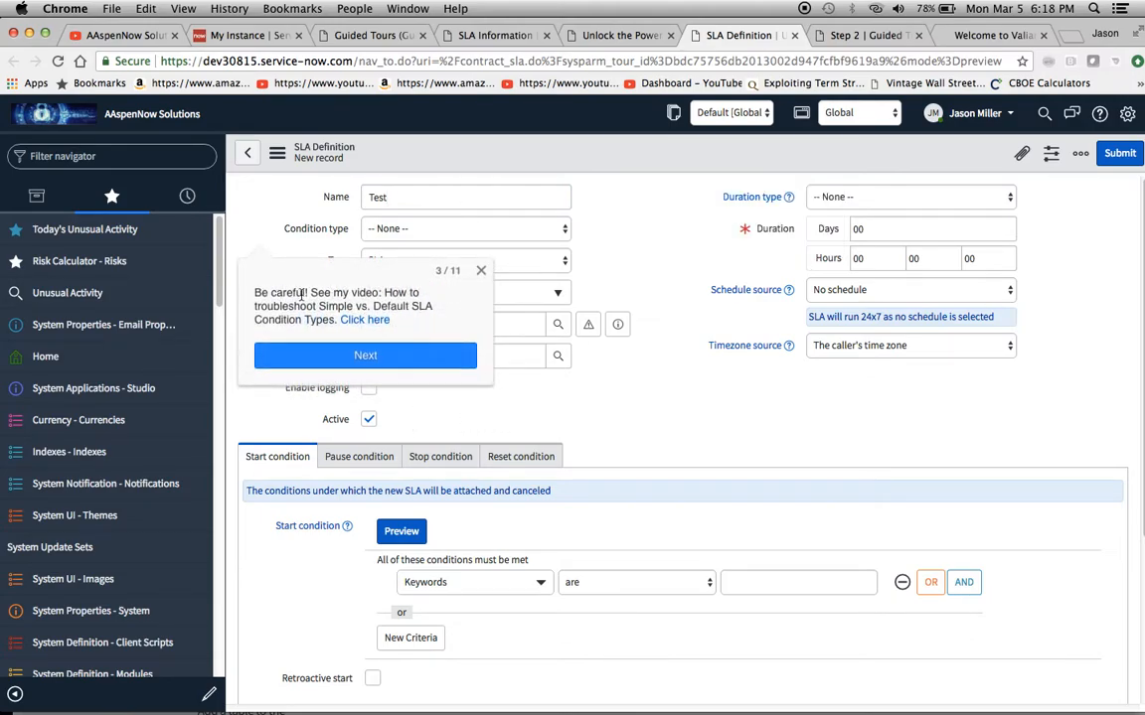
# Open the video linked in the tour's third callout and pause its playback
pyautogui.click(376, 324)
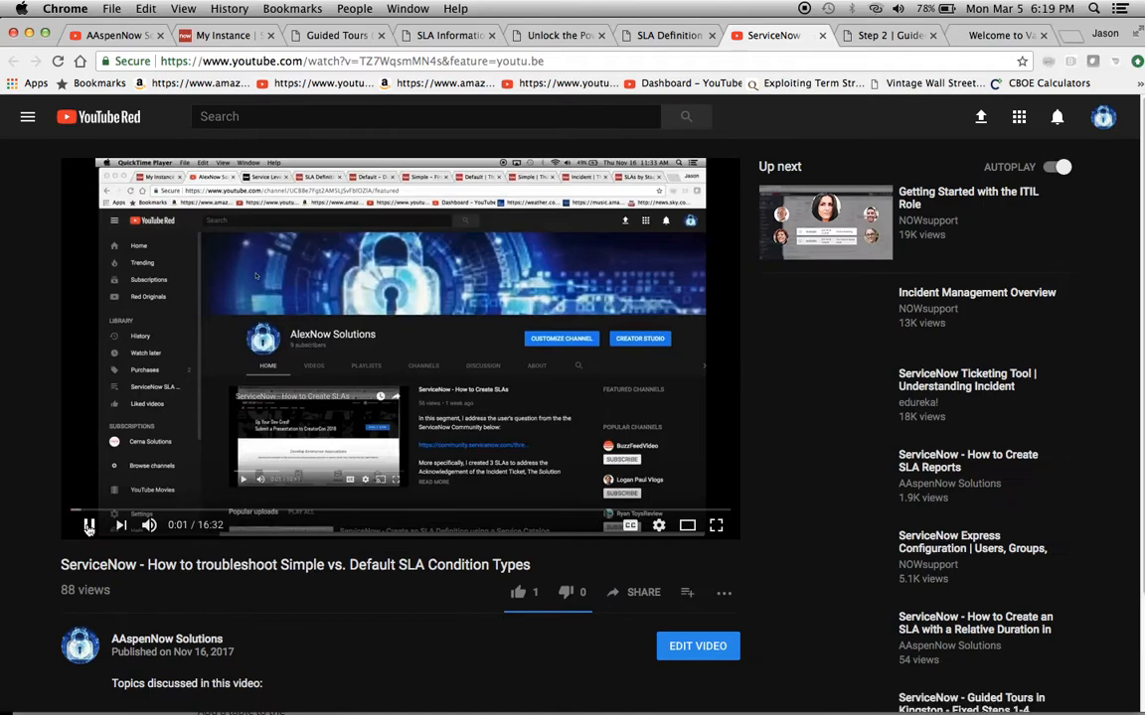
pyautogui.click(87, 526)
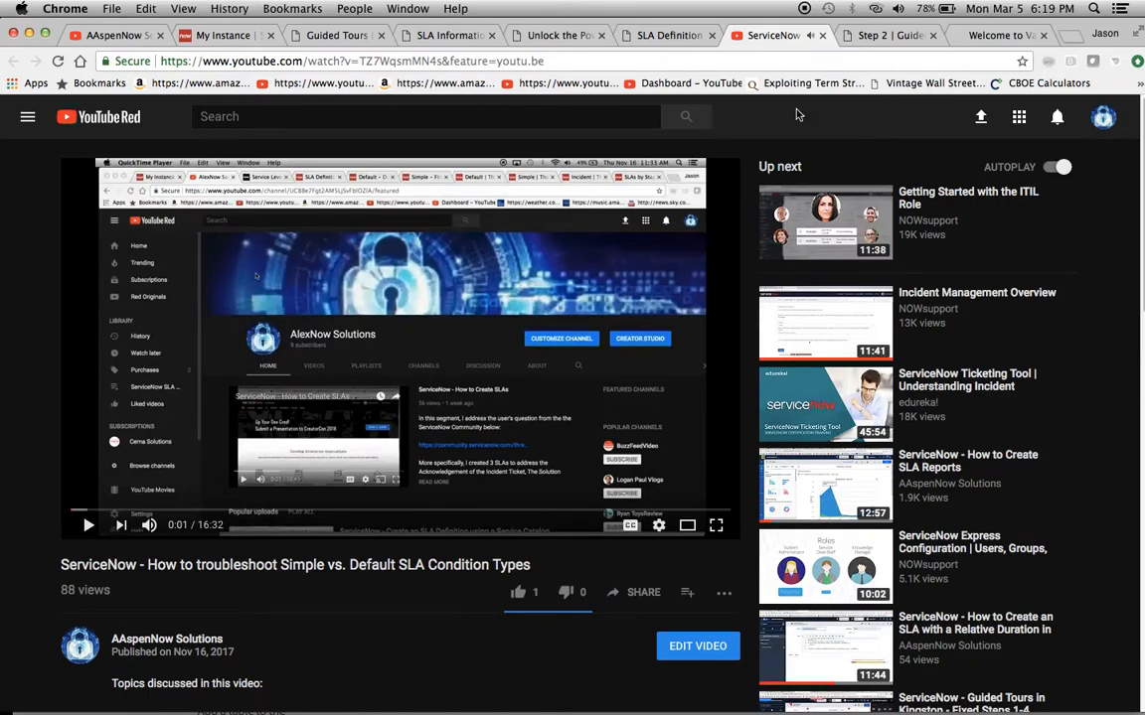
# Look up Step 2 in the SLA Information tour's step list and bring up its Guided Tour Step record
pyautogui.click(880, 38)
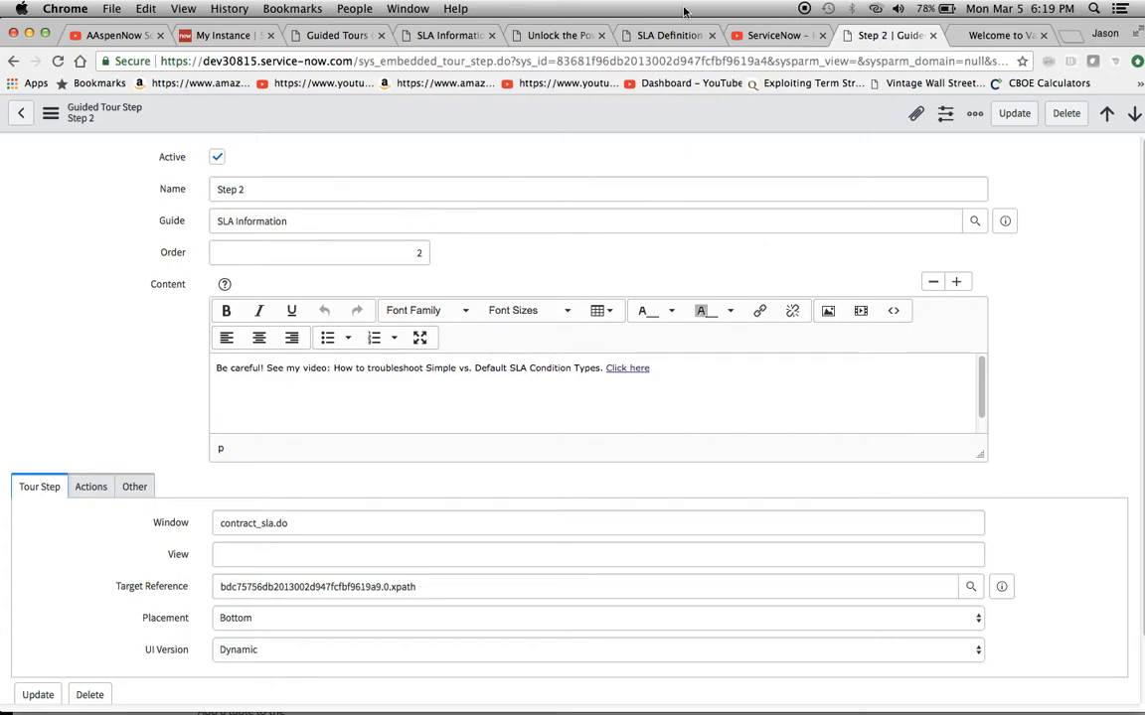
pyautogui.click(557, 36)
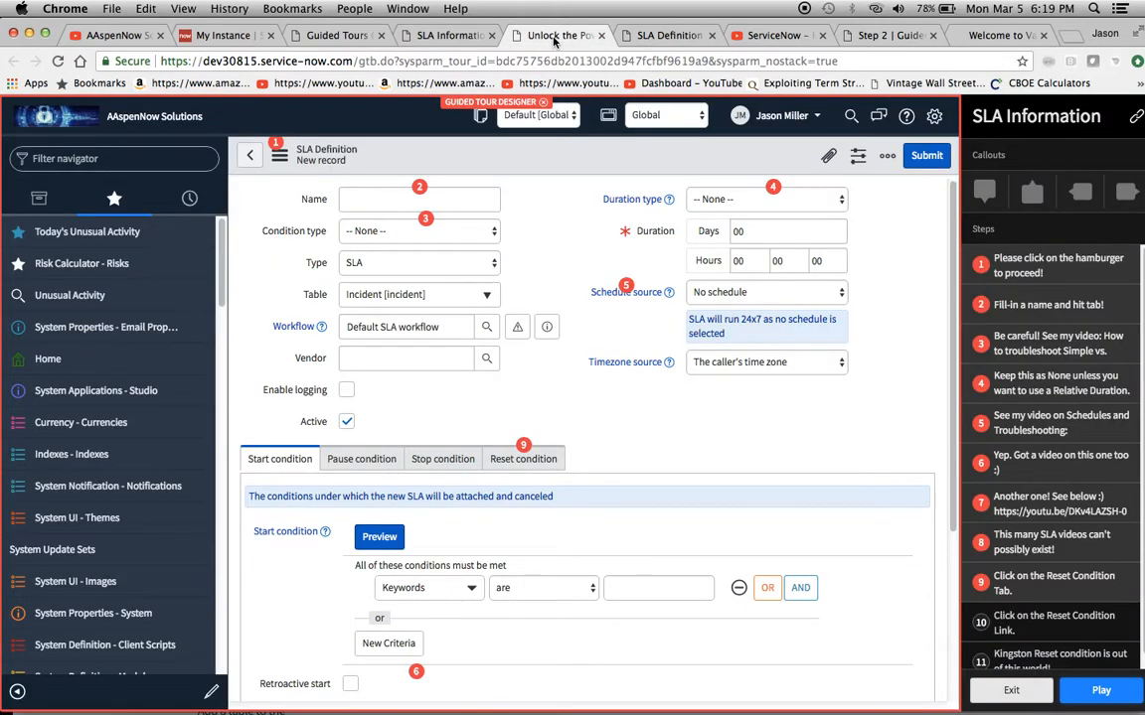
pyautogui.click(669, 39)
pyautogui.click(457, 39)
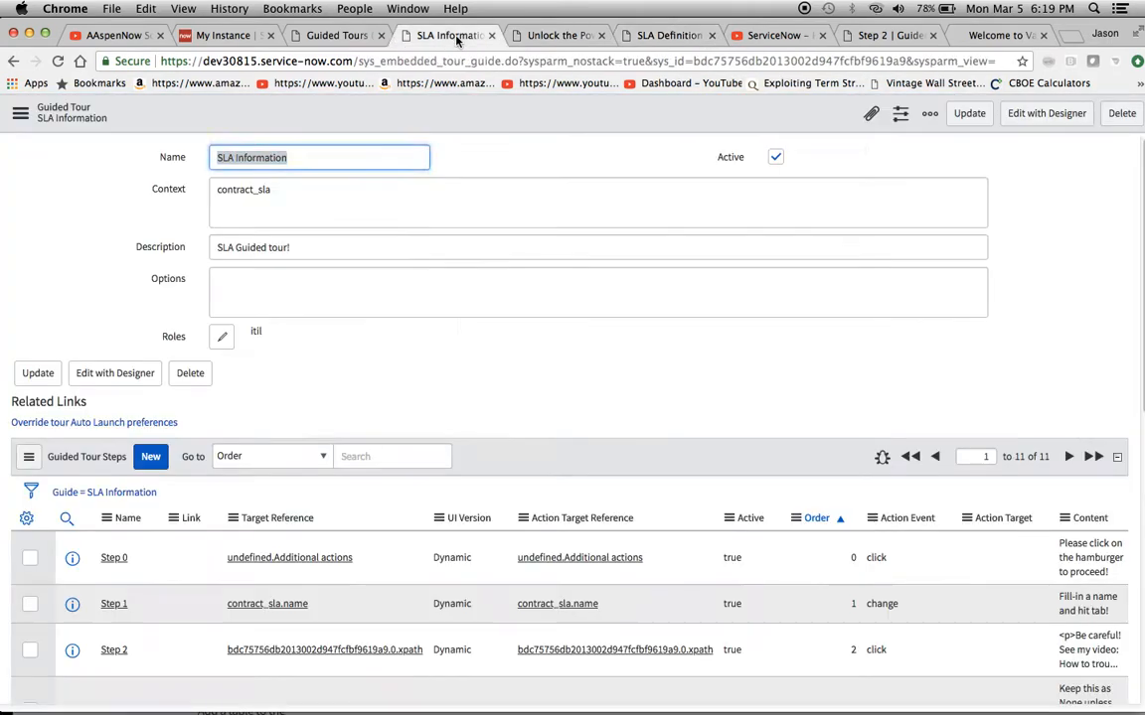
pyautogui.scroll(-3, 454, 438)
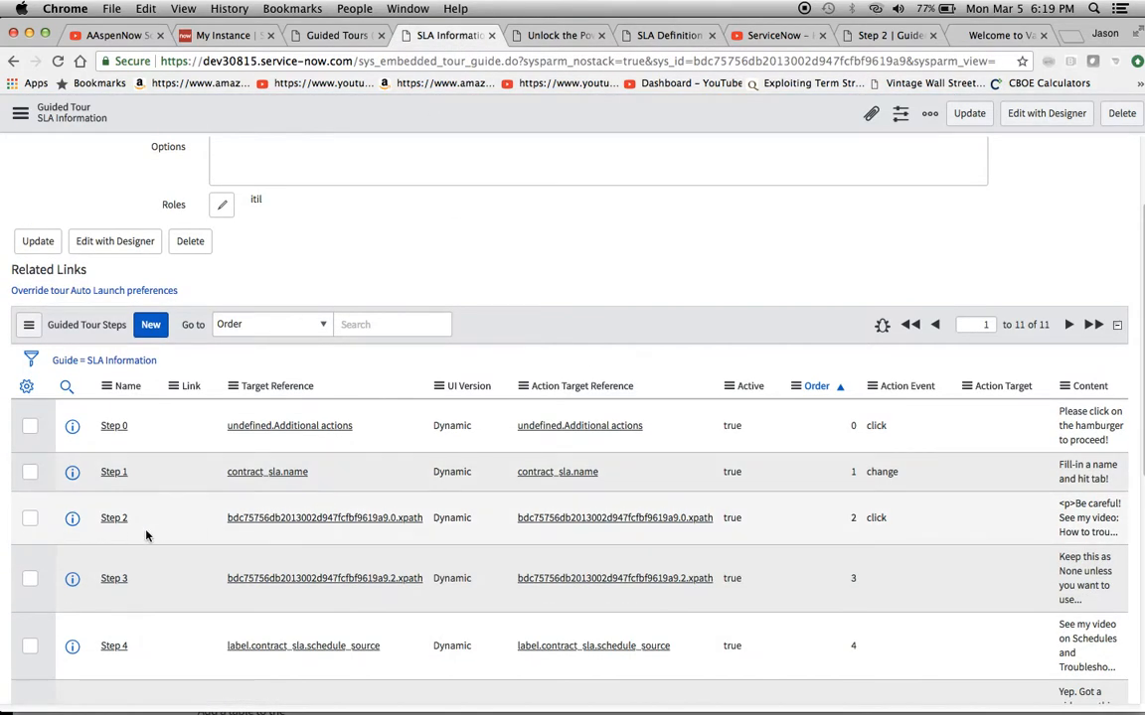
pyautogui.click(887, 40)
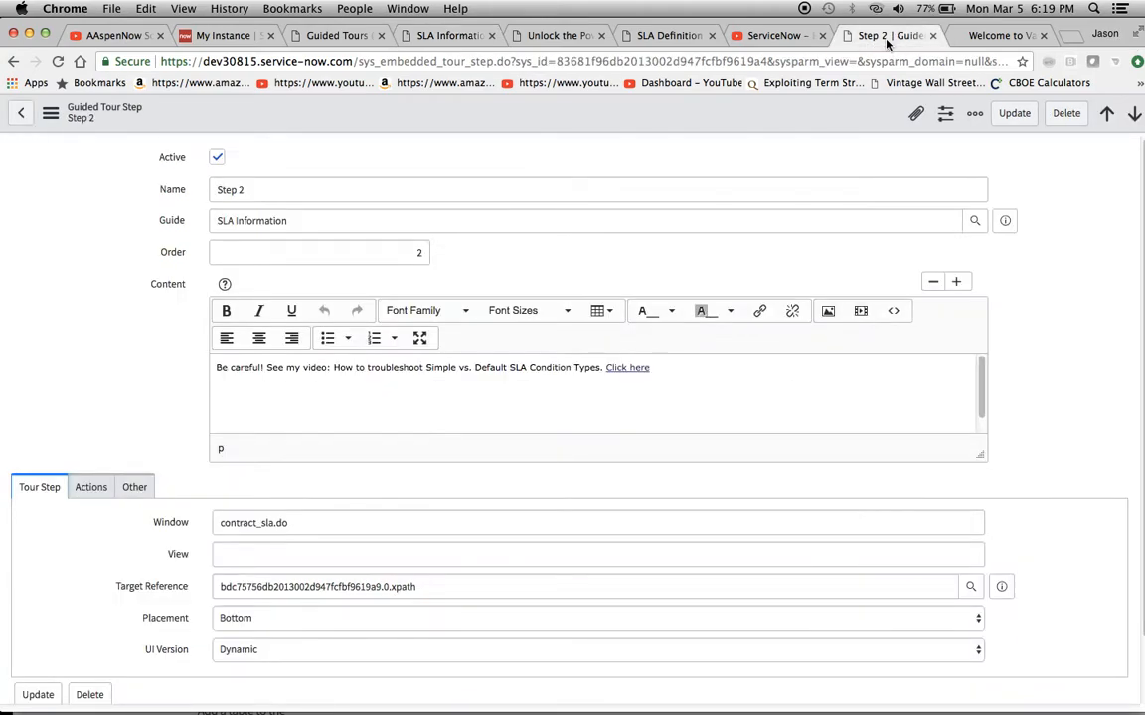
# Inspect the URL, text and target options of the "Click here" link in Step 2's content without changing them
pyautogui.click(762, 311)
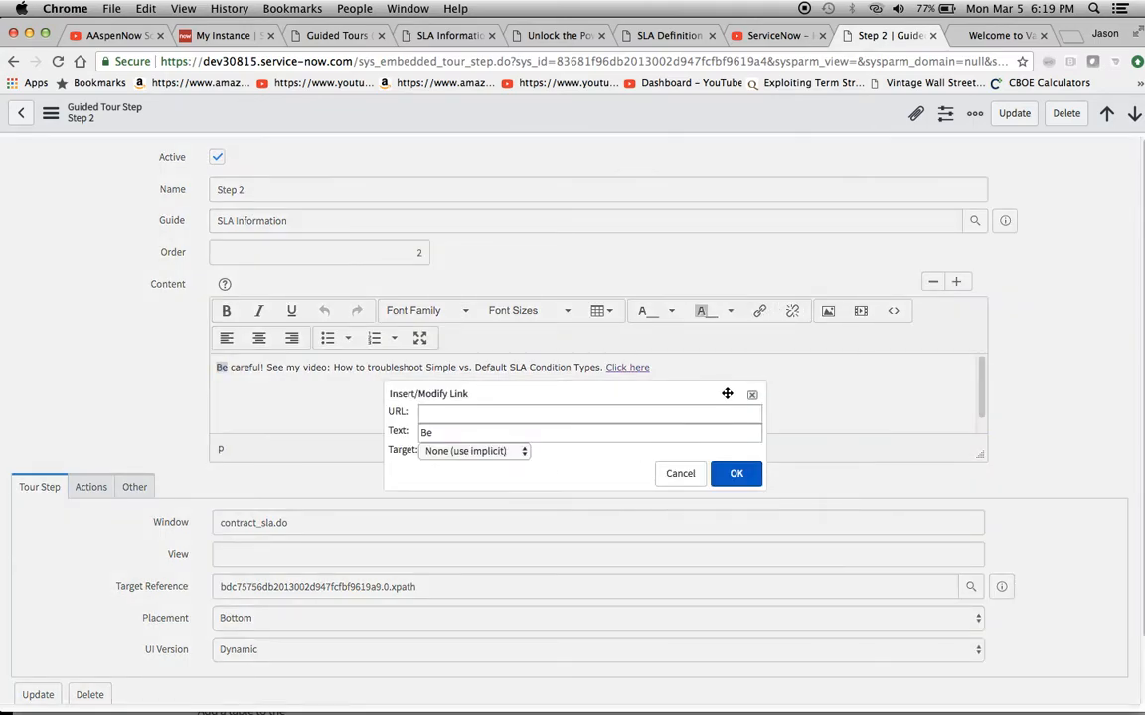
pyautogui.click(752, 396)
pyautogui.click(652, 368)
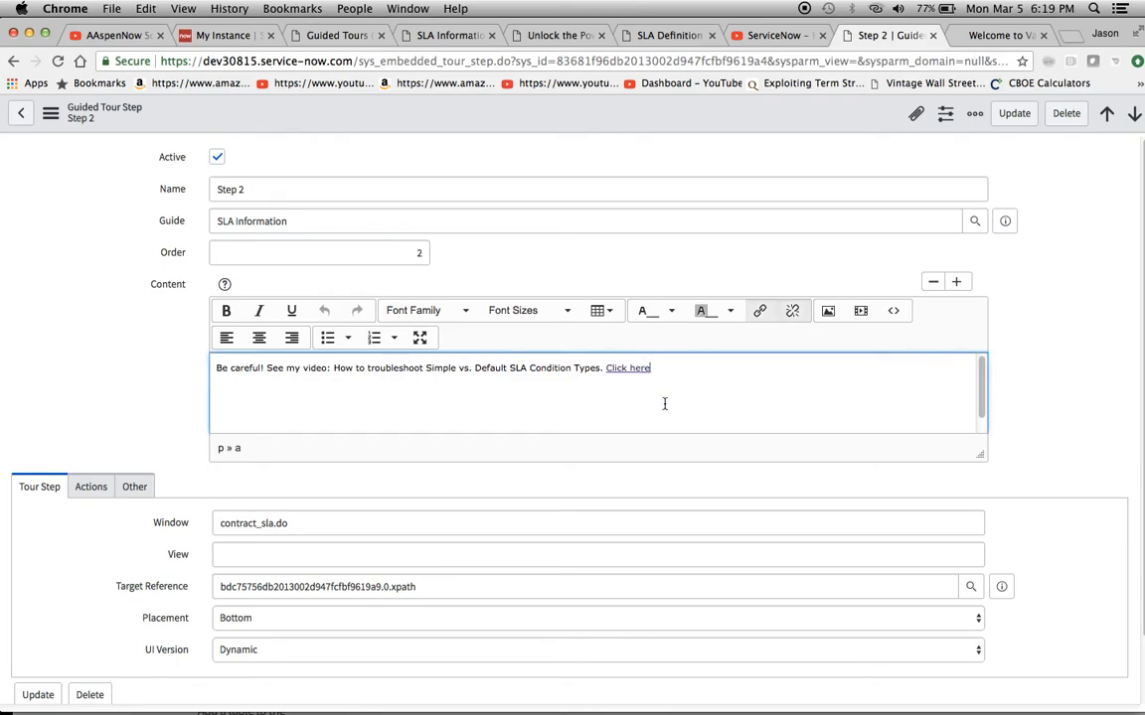
pyautogui.click(759, 310)
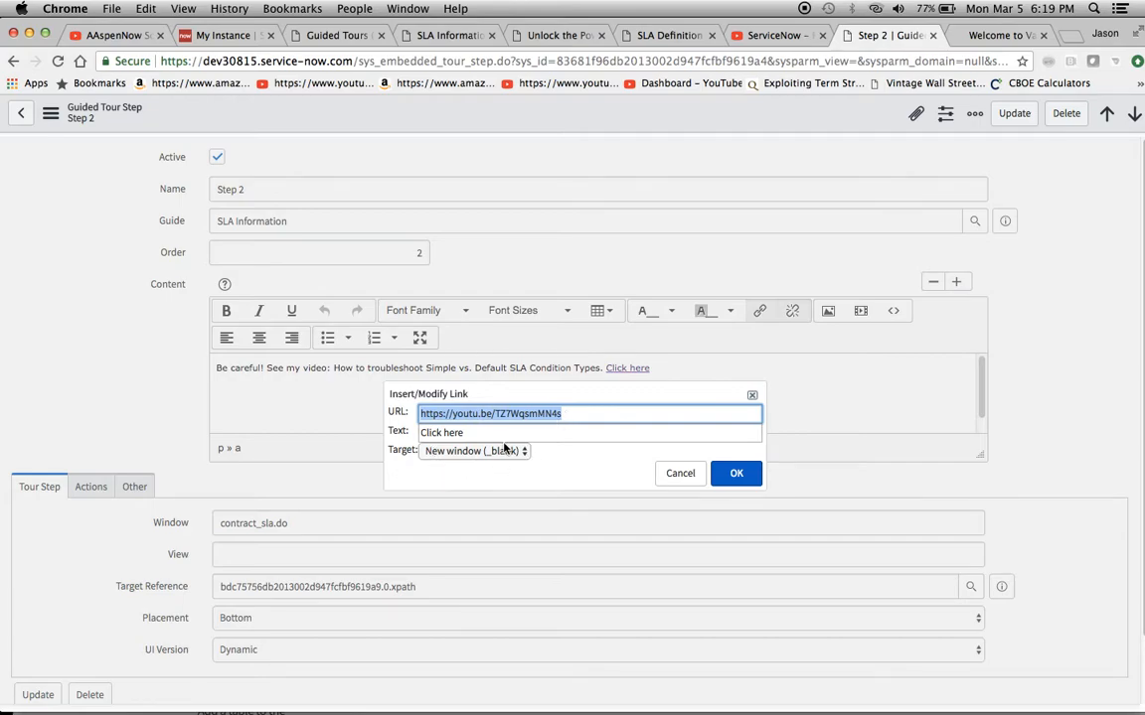
pyautogui.click(553, 431)
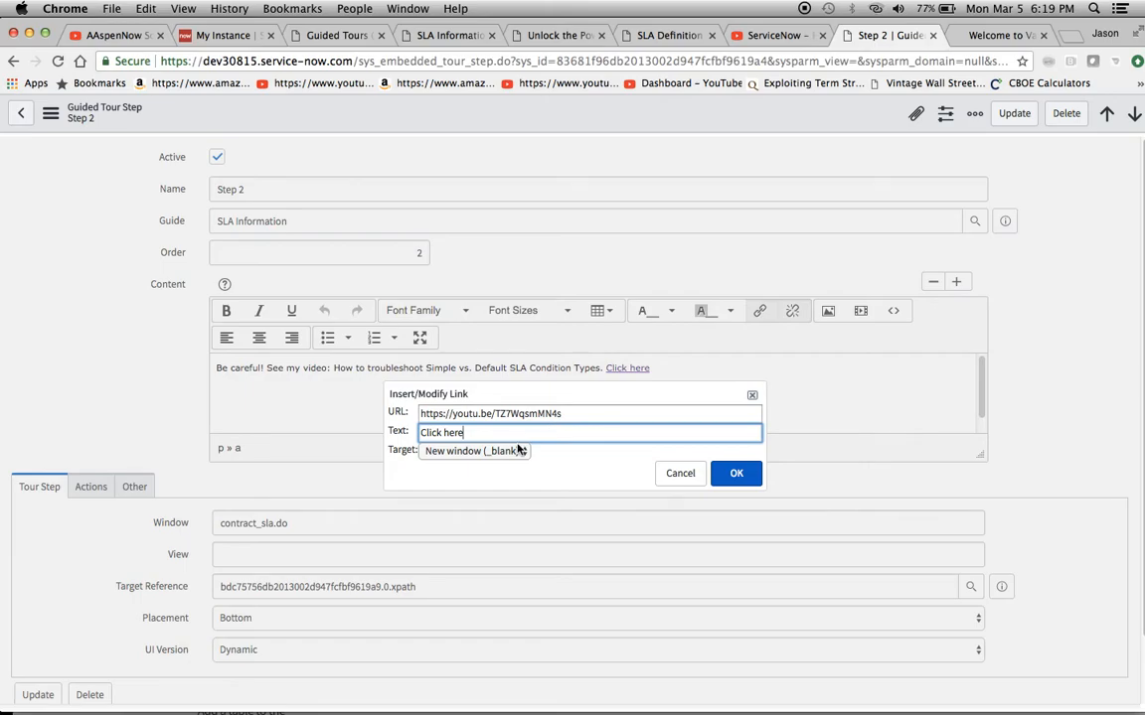
pyautogui.click(518, 449)
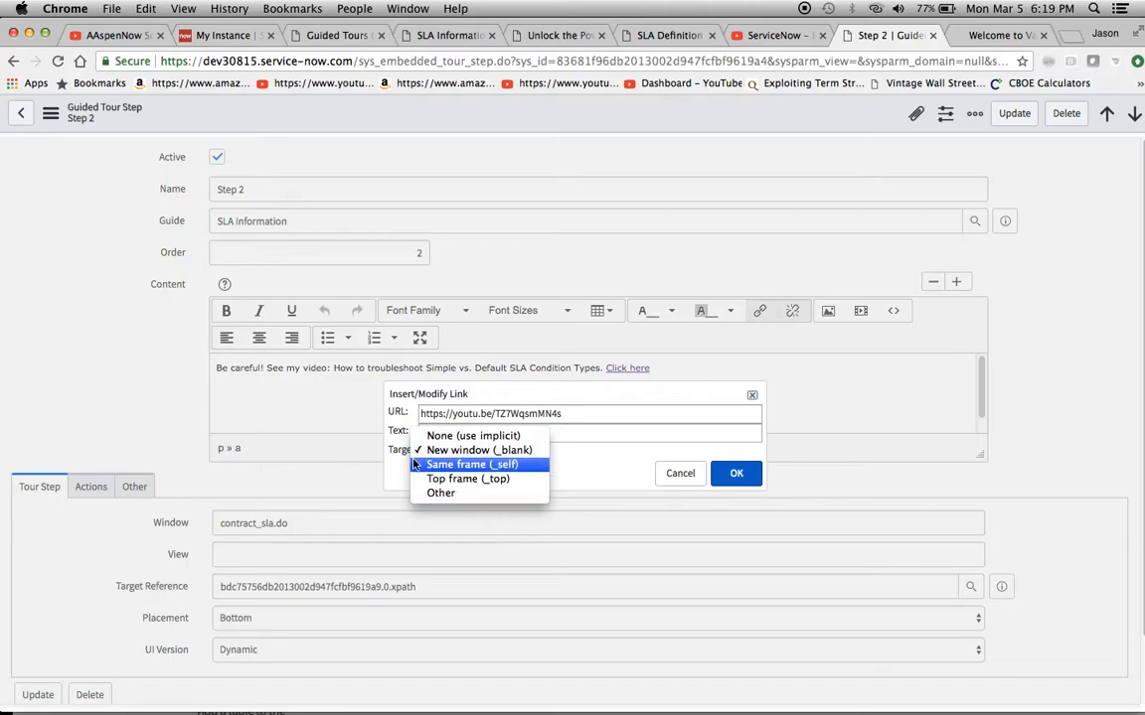
pyautogui.click(608, 457)
pyautogui.click(752, 396)
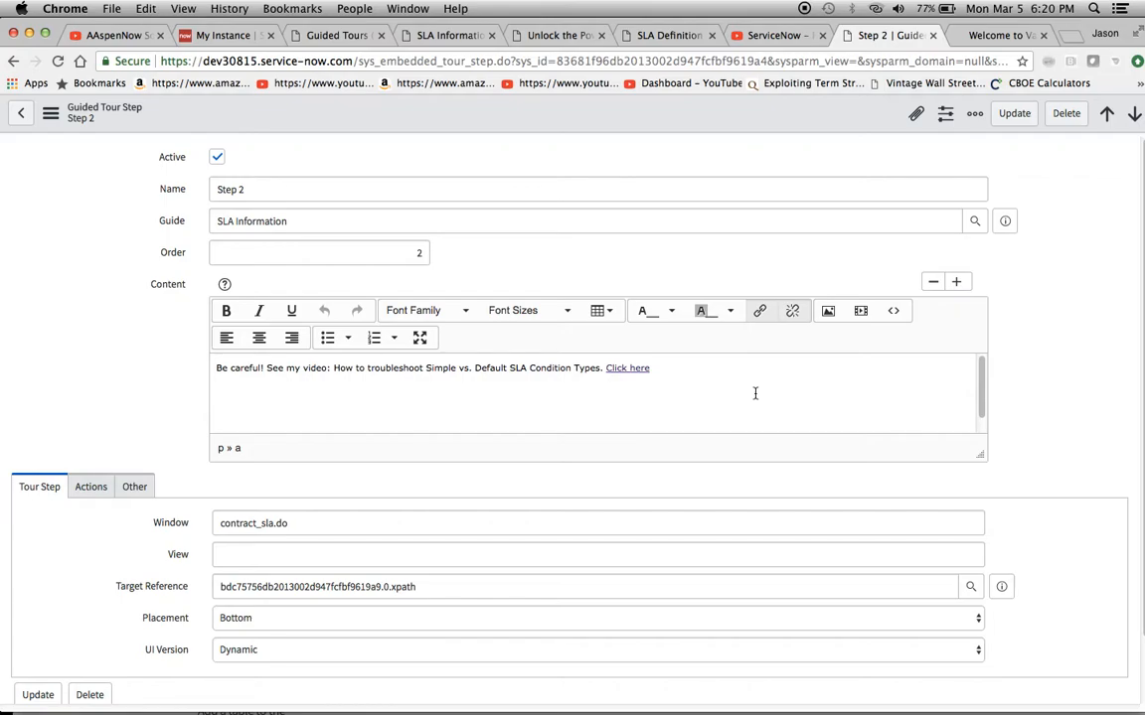
pyautogui.scroll(-2, 755, 393)
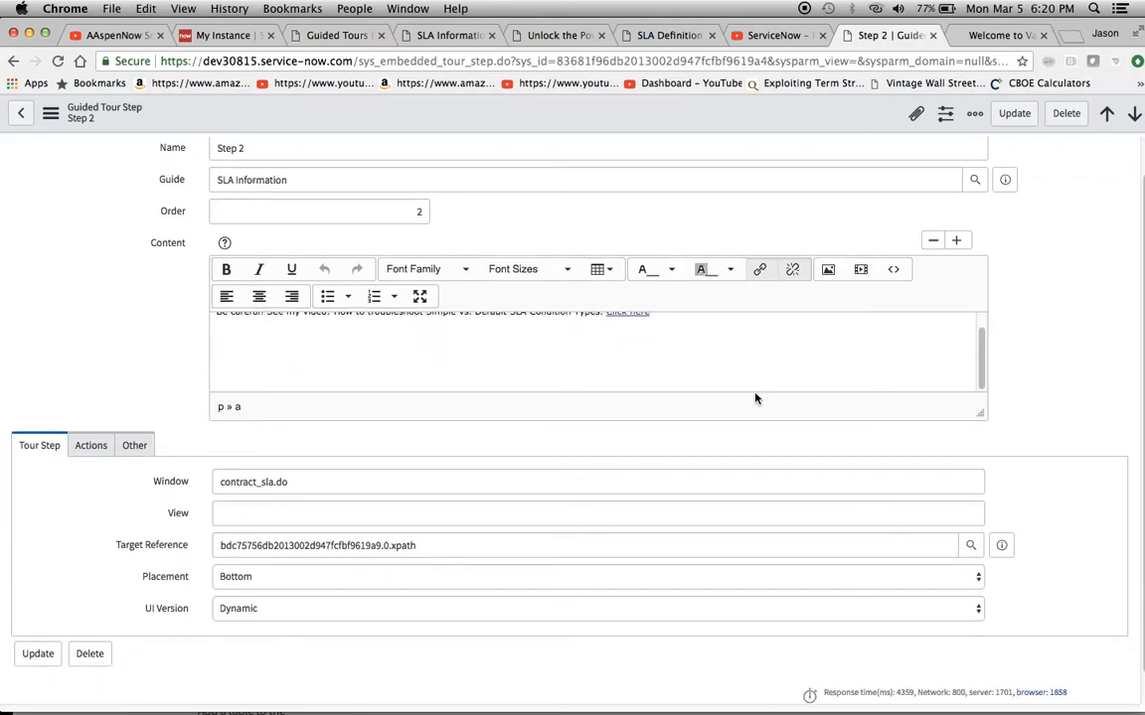
pyautogui.scroll(2, 755, 396)
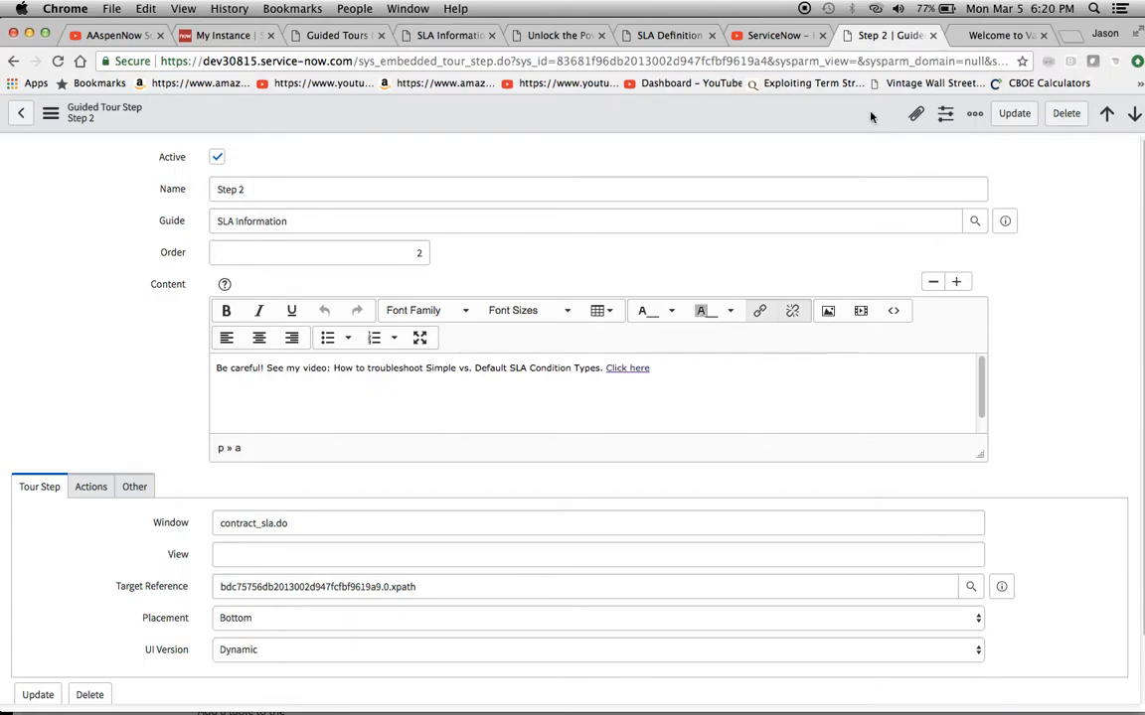
# Close the video, return to the SLA Information tour preview and advance past the third and fourth callouts
pyautogui.click(823, 36)
pyautogui.click(707, 33)
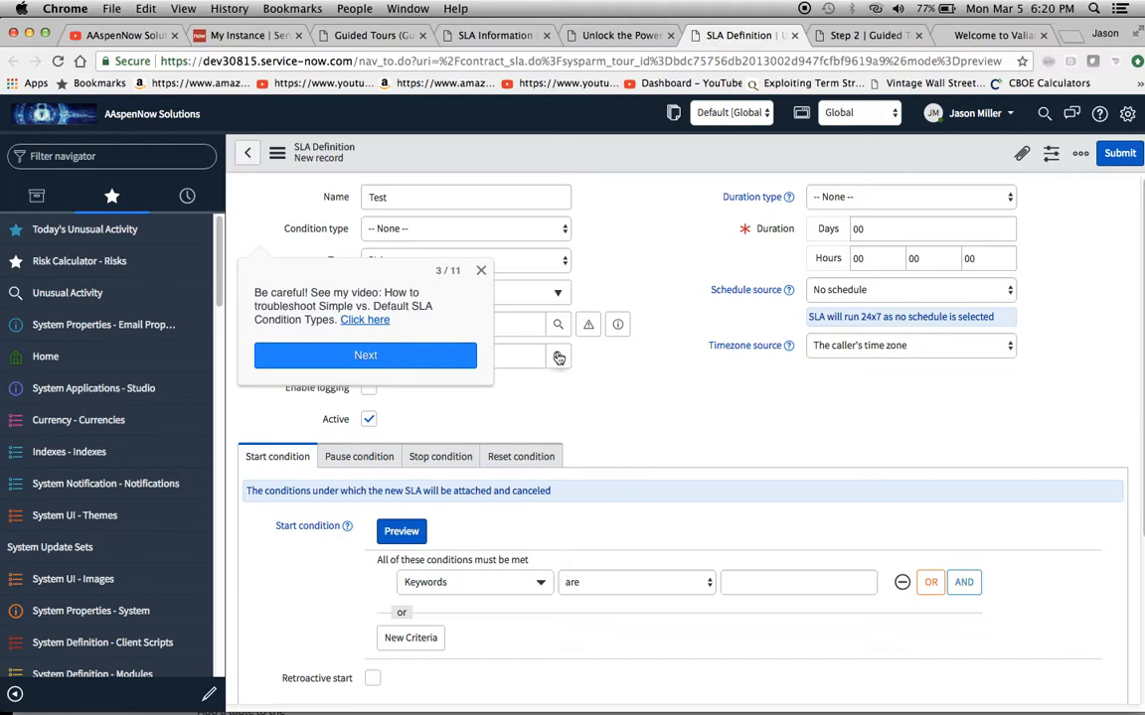
pyautogui.click(462, 356)
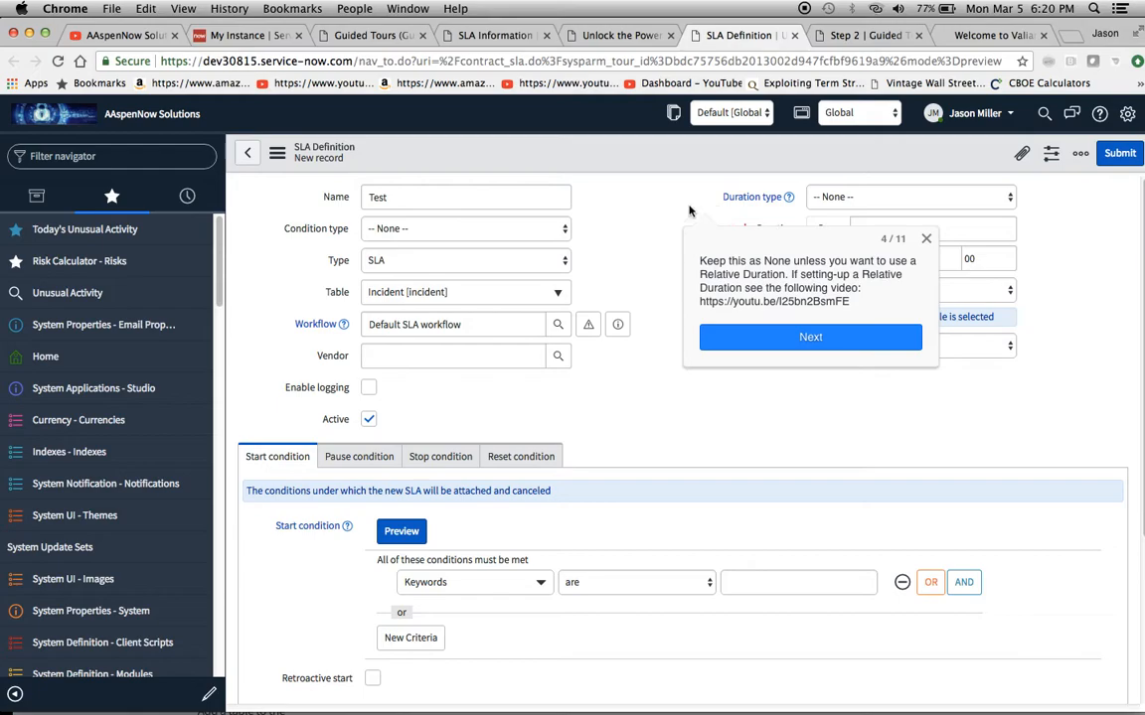
pyautogui.click(788, 337)
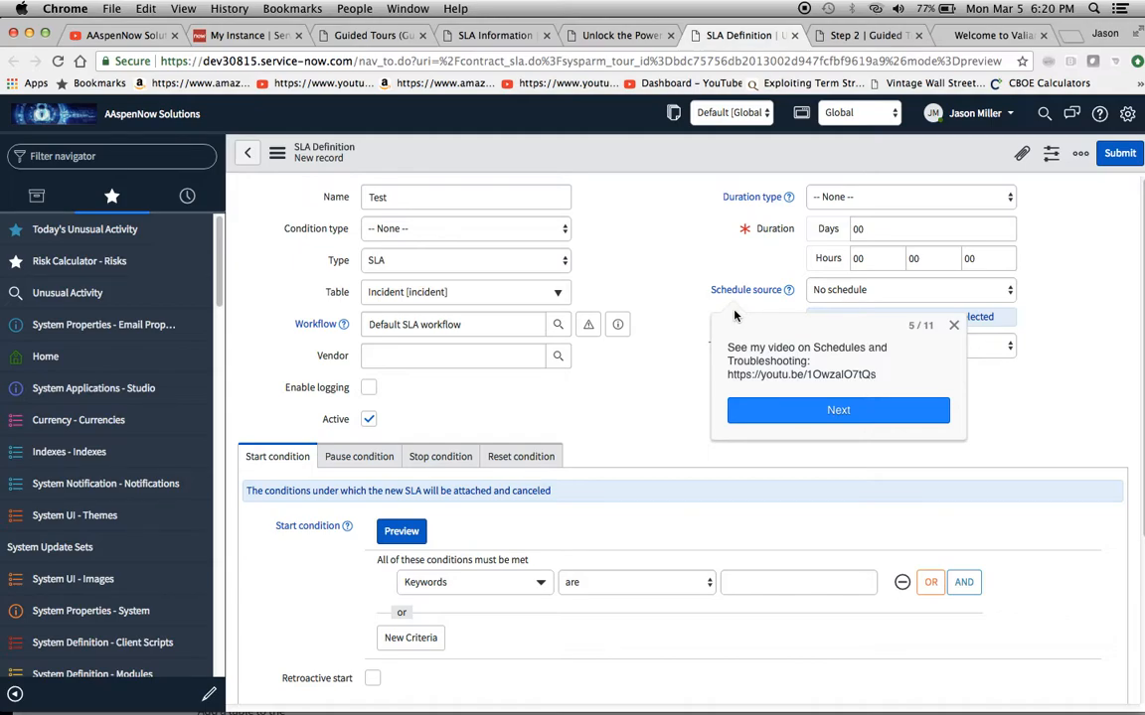
# Review the Placement choices in the Step 2 Guided Tour Step record without changing the setting
pyautogui.click(850, 36)
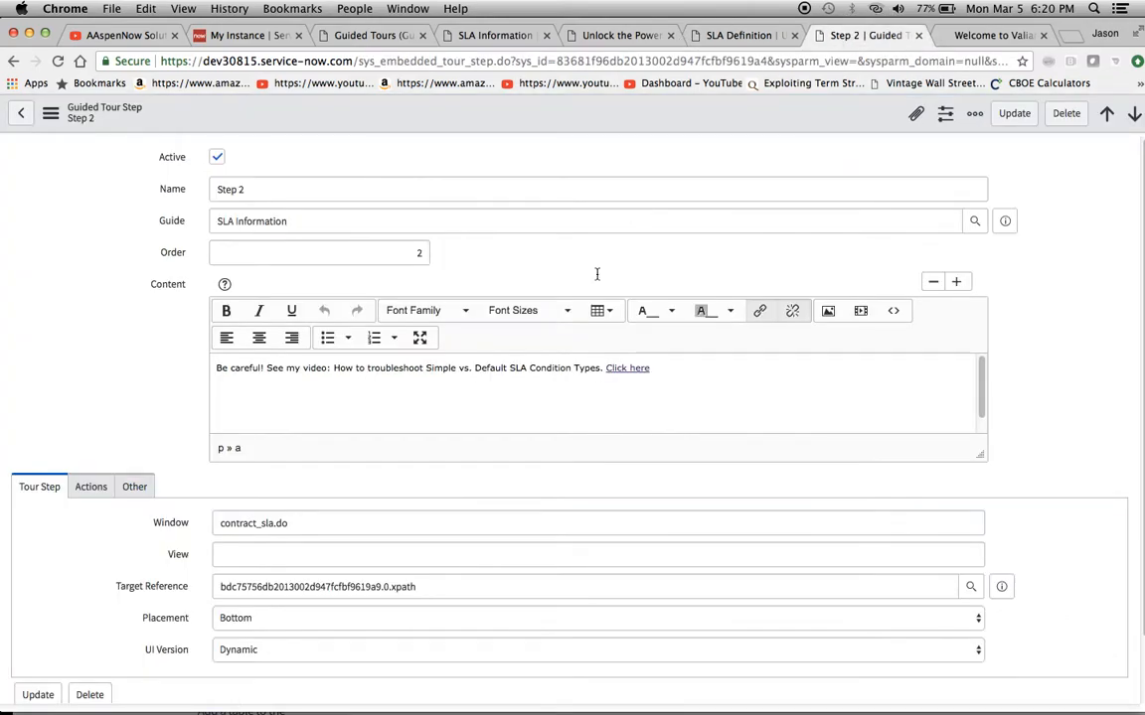
pyautogui.scroll(-3, 566, 368)
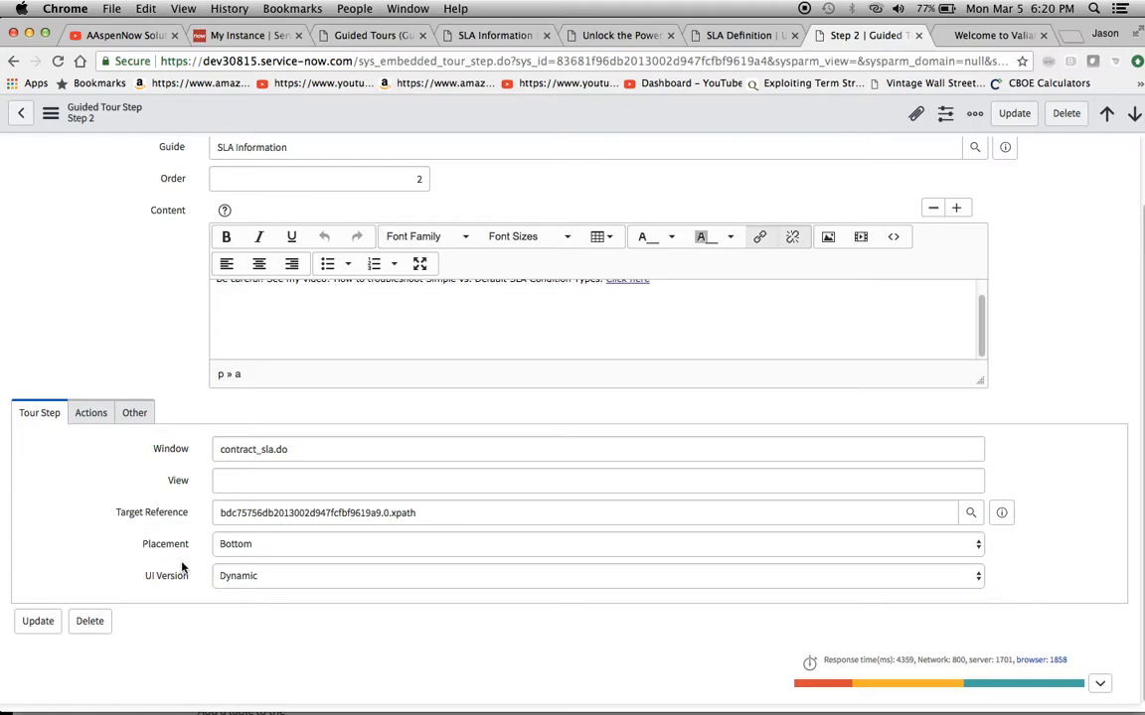
pyautogui.click(251, 548)
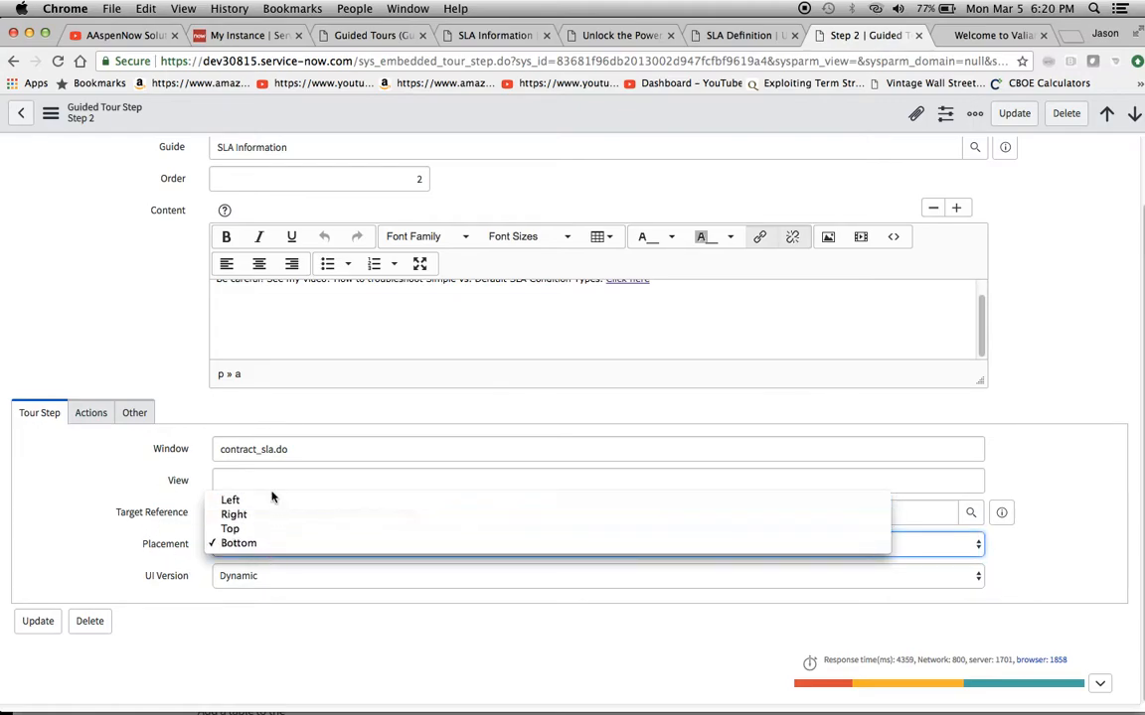
pyautogui.click(98, 558)
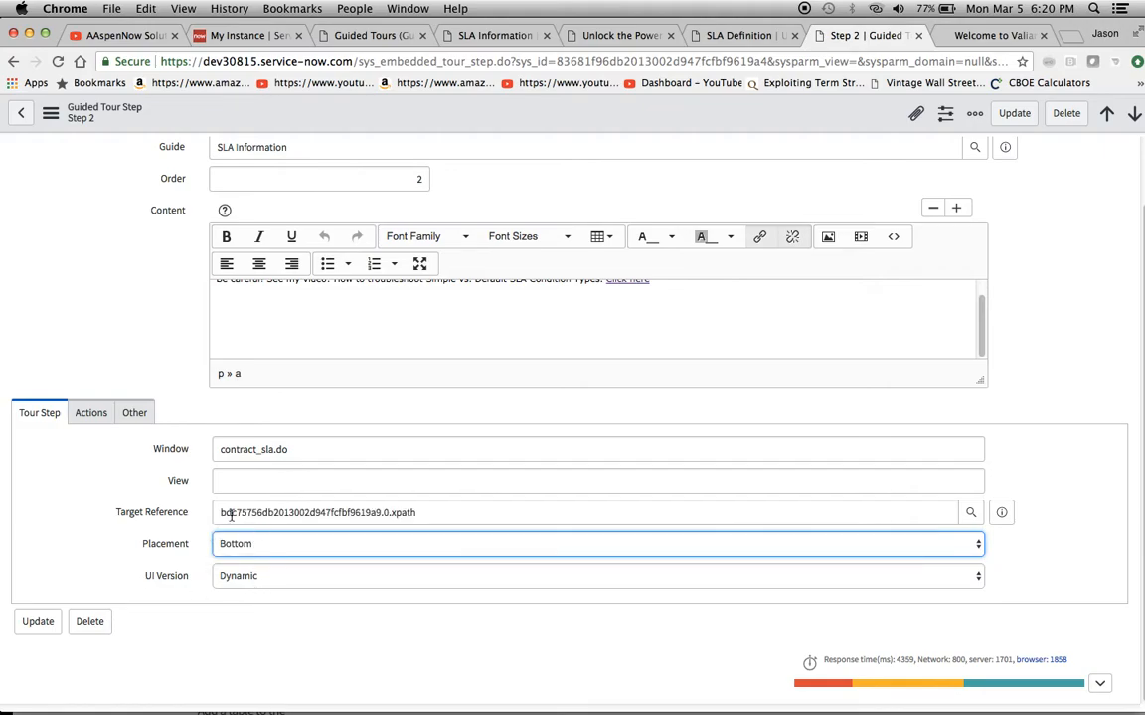
pyautogui.scroll(2, 580, 411)
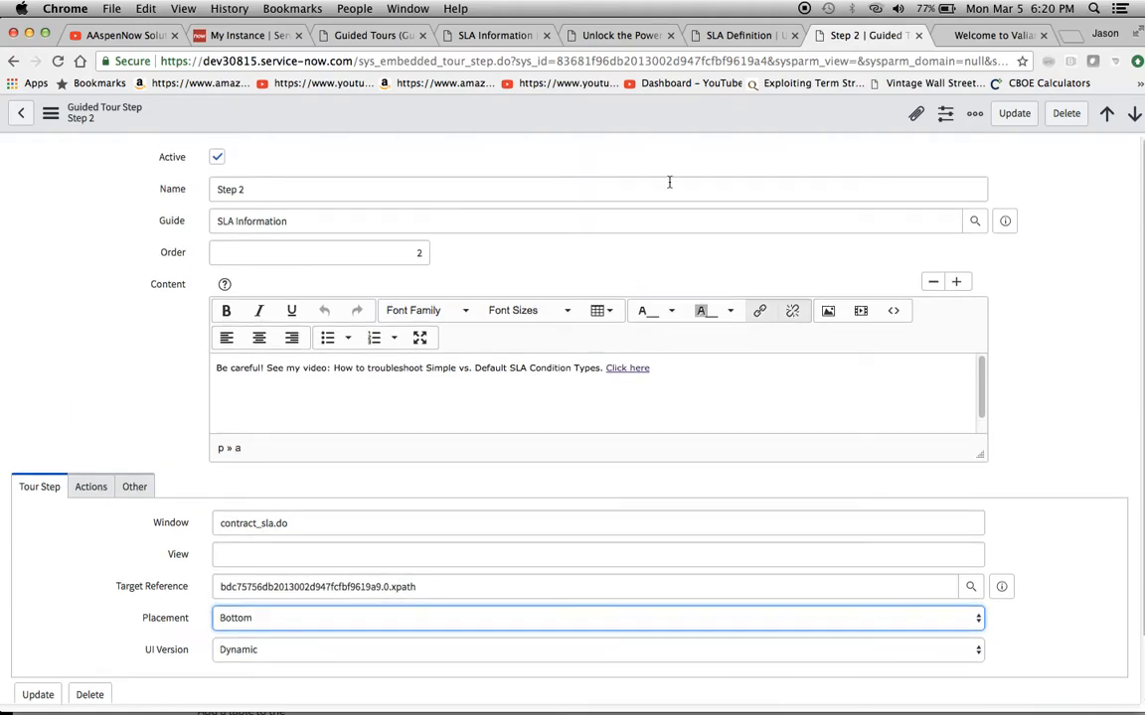
# In the Guided Tour Designer, set step 5's callout placement to To the Left and save the step
pyautogui.click(736, 36)
pyautogui.click(621, 36)
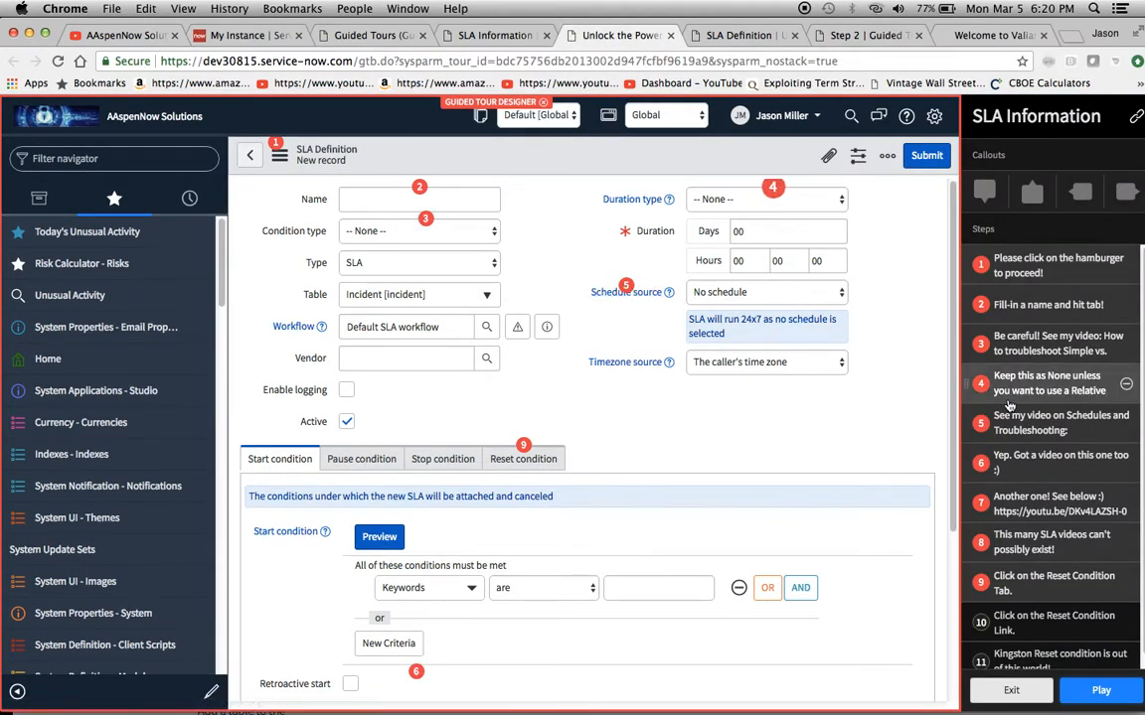
pyautogui.click(1040, 423)
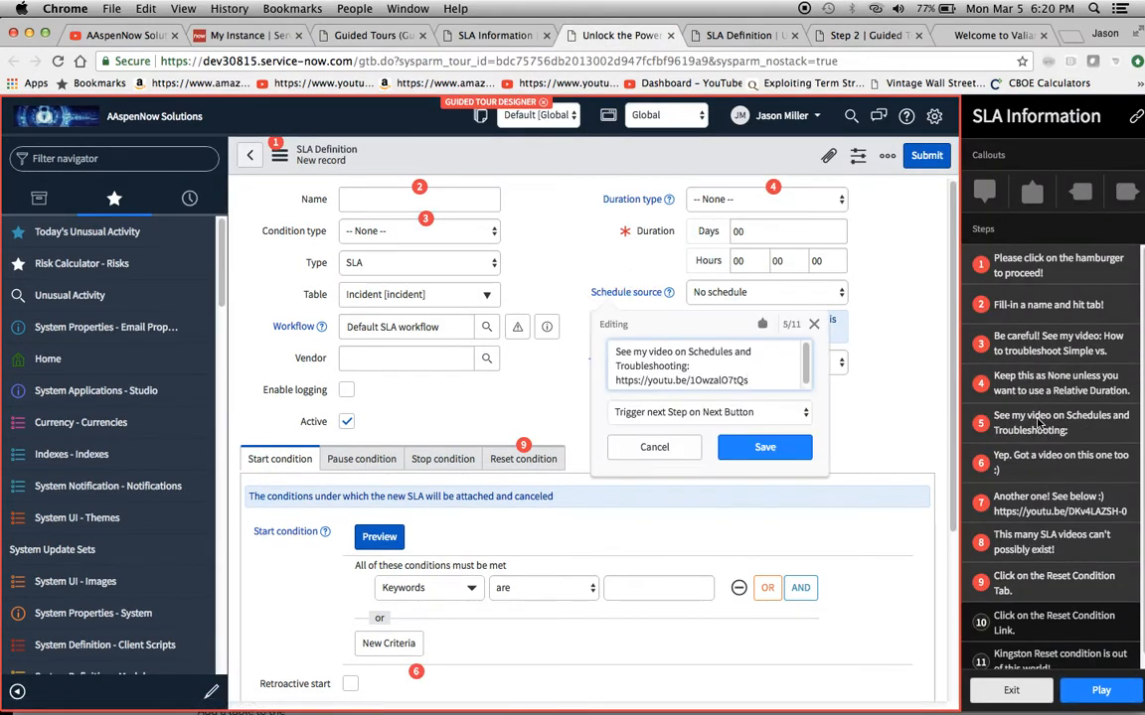
pyautogui.click(762, 324)
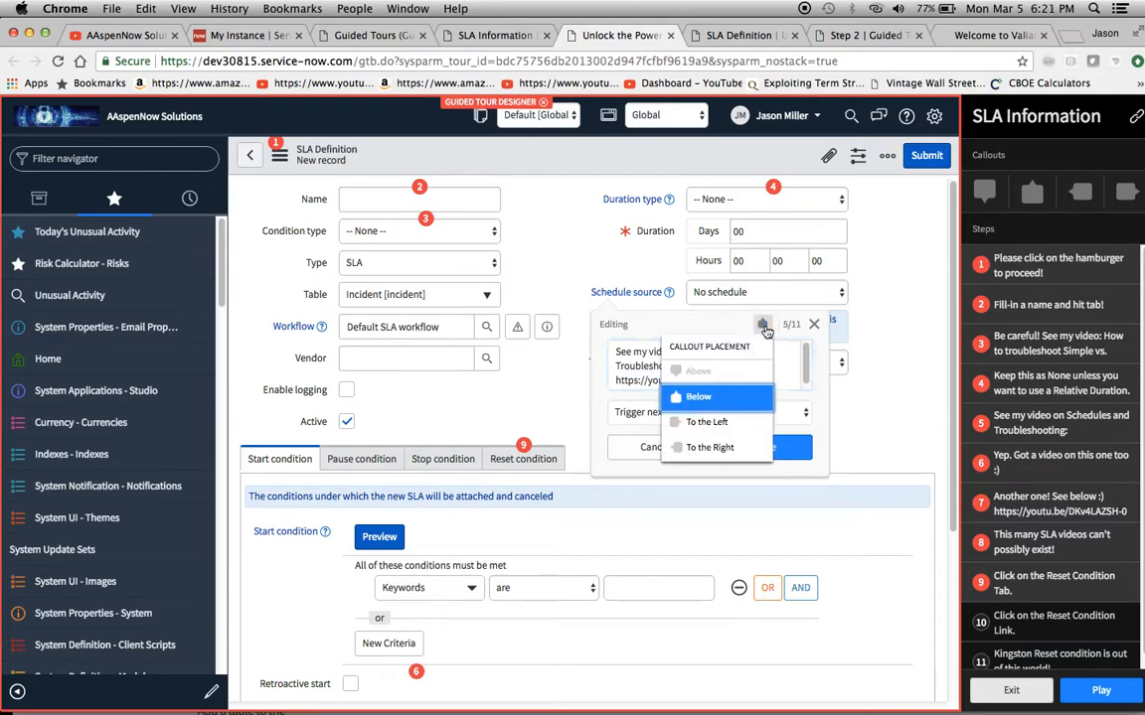
pyautogui.click(711, 424)
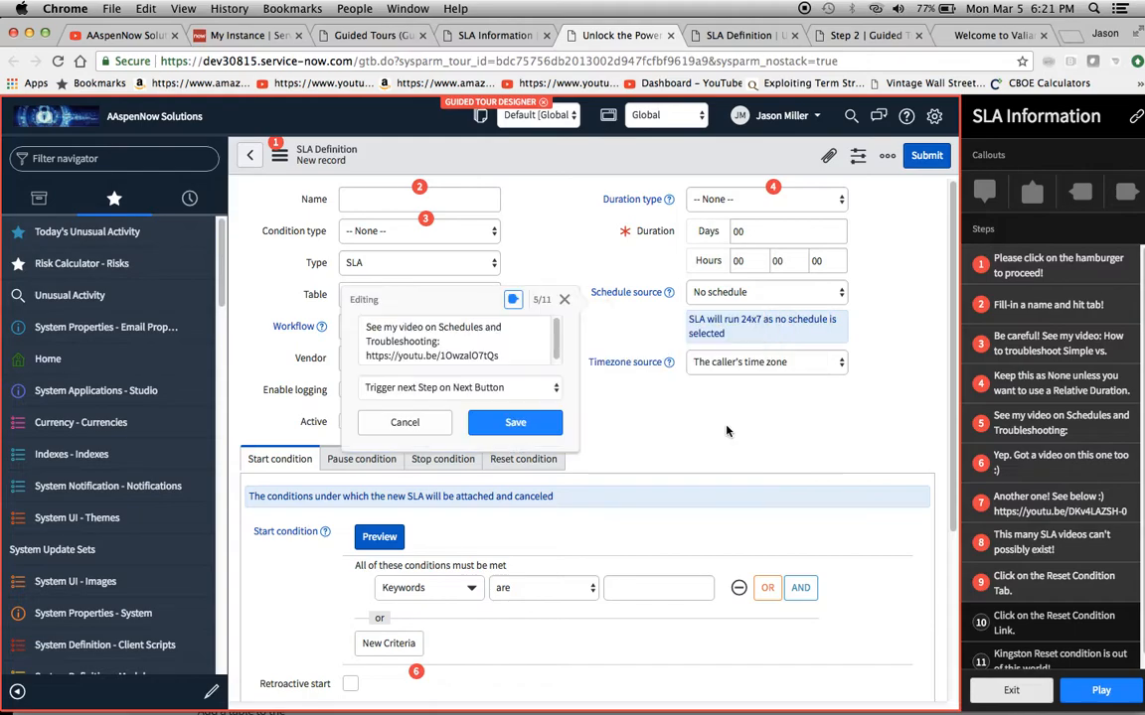
pyautogui.click(535, 423)
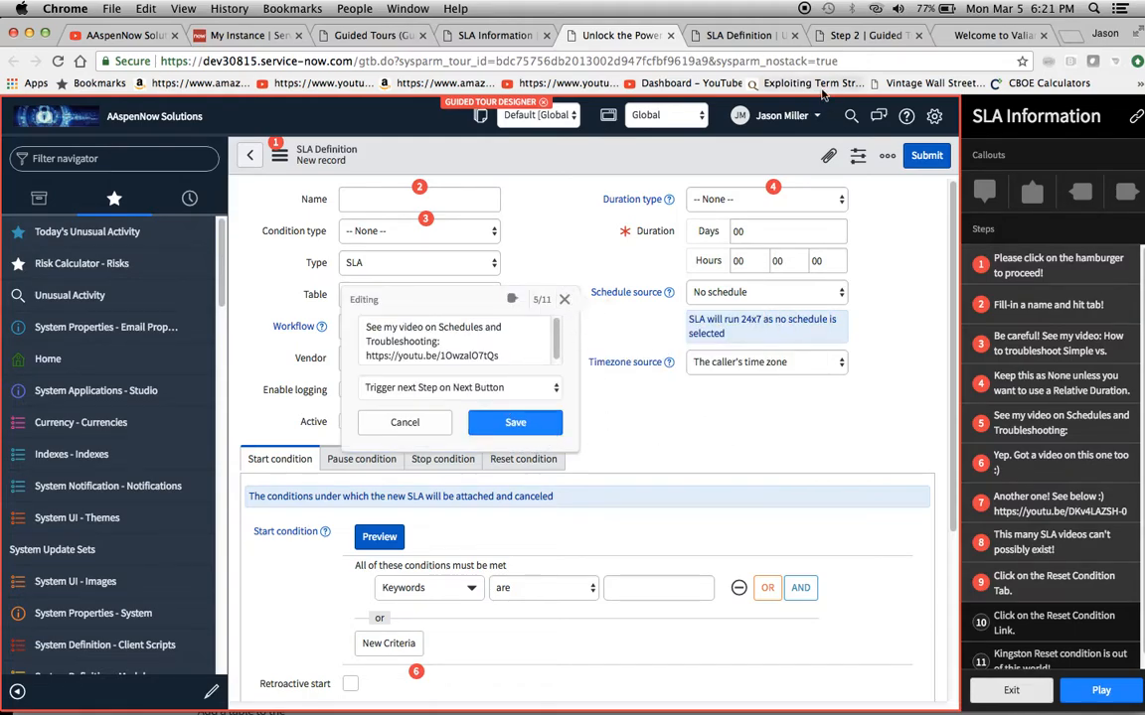
# Close the old SLA Definition preview and play the SLA Information tour again from the Guided Tour Designer
pyautogui.click(795, 36)
pyautogui.click(709, 255)
pyautogui.click(648, 38)
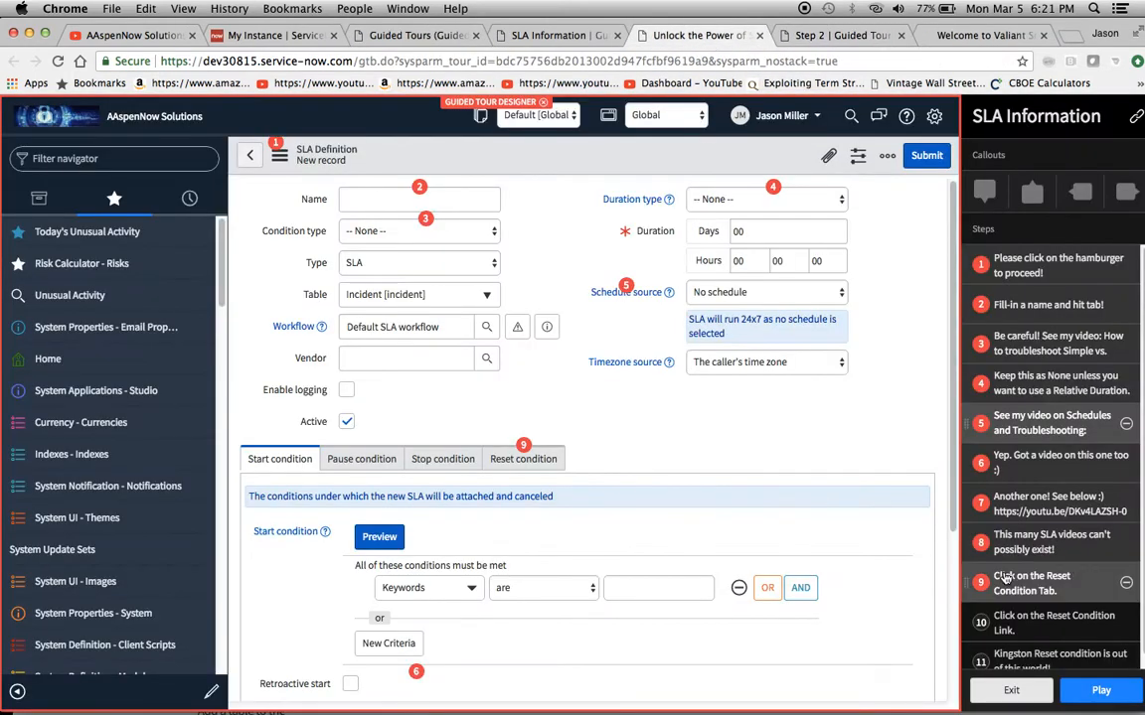
pyautogui.click(1093, 691)
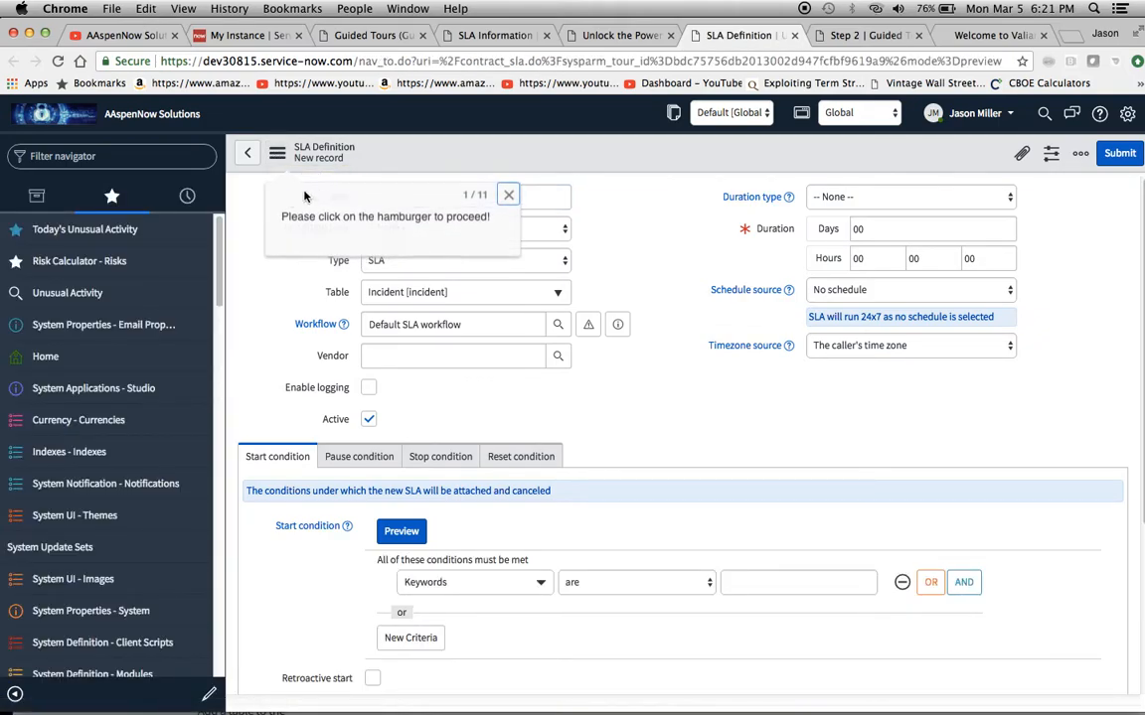
# Complete the first two callouts by opening the form's hamburger menu, naming the SLA definition Test and leaving the field
pyautogui.click(277, 157)
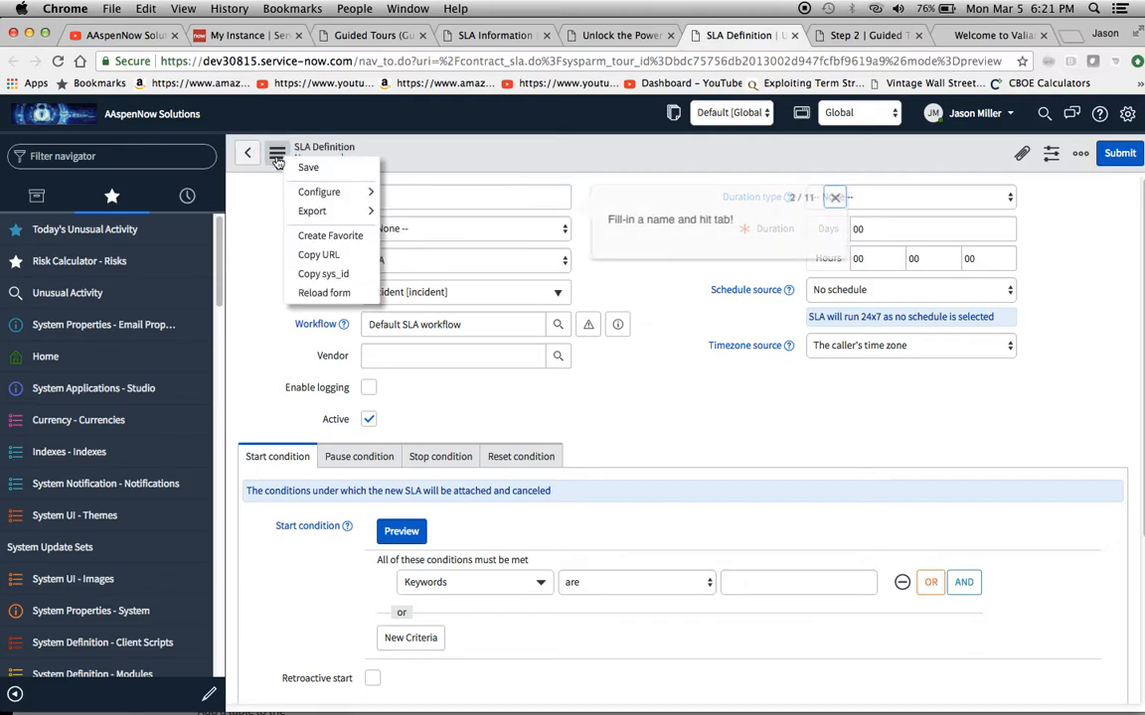
pyautogui.click(445, 194)
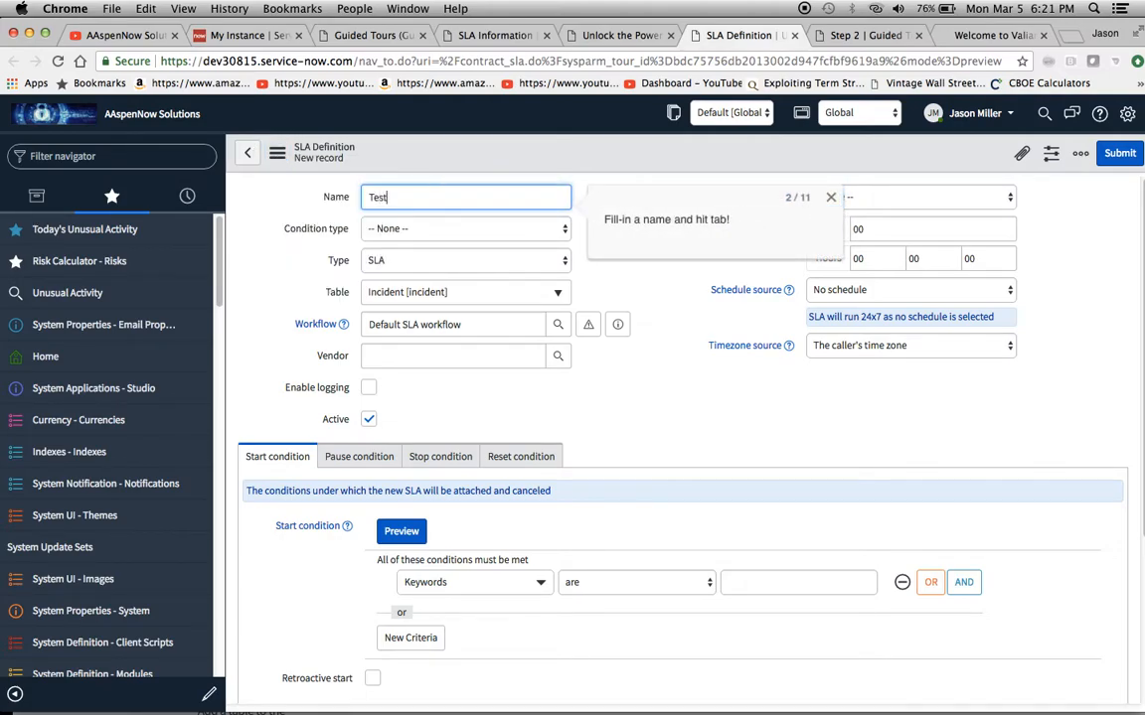
pyautogui.write('Test')
pyautogui.press('Tab')
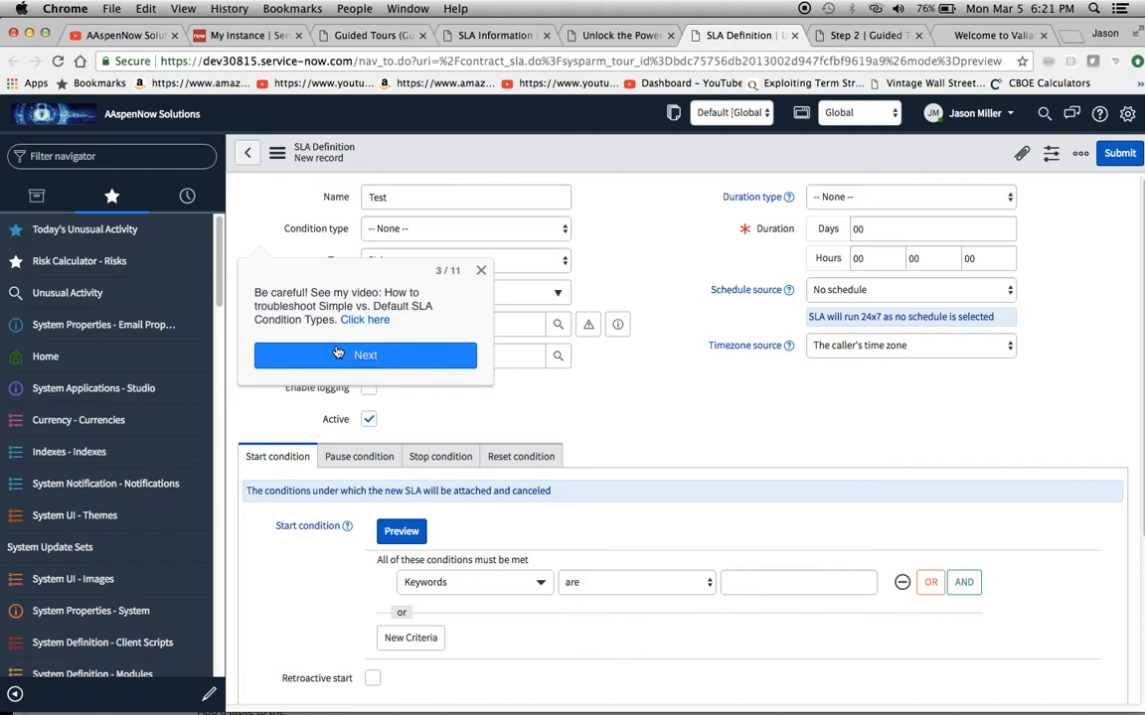
# Advance the tour preview through callouts 3 to 8 until the Reset Condition instruction is reached
pyautogui.click(364, 358)
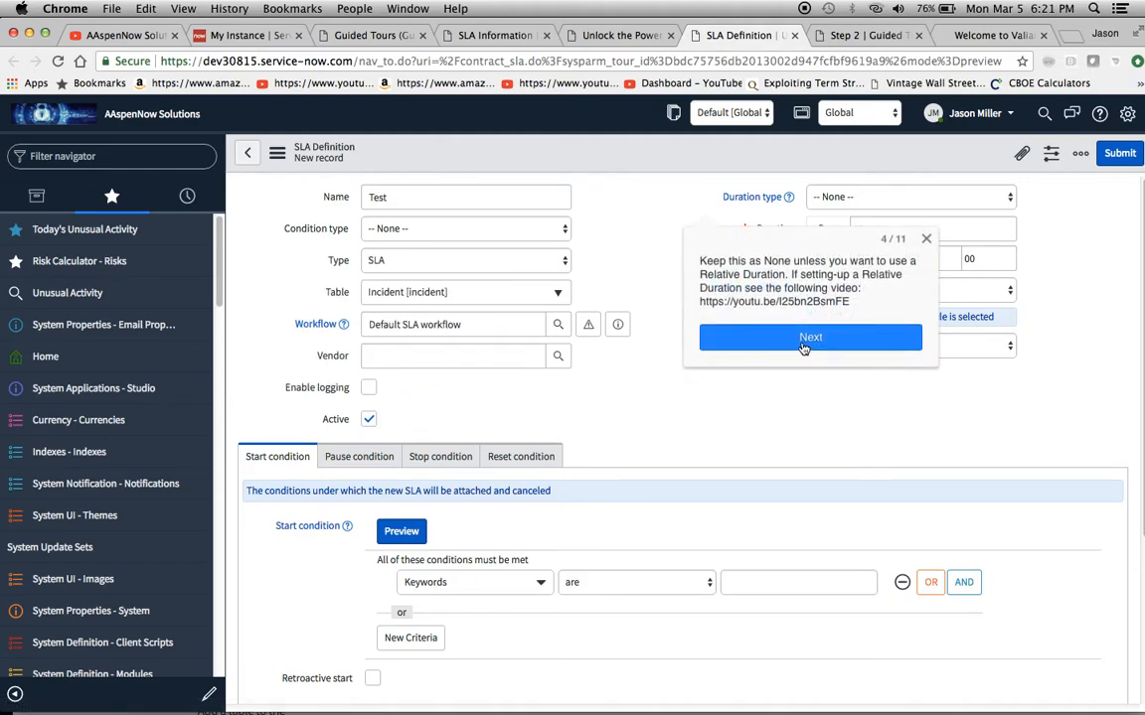
pyautogui.click(804, 340)
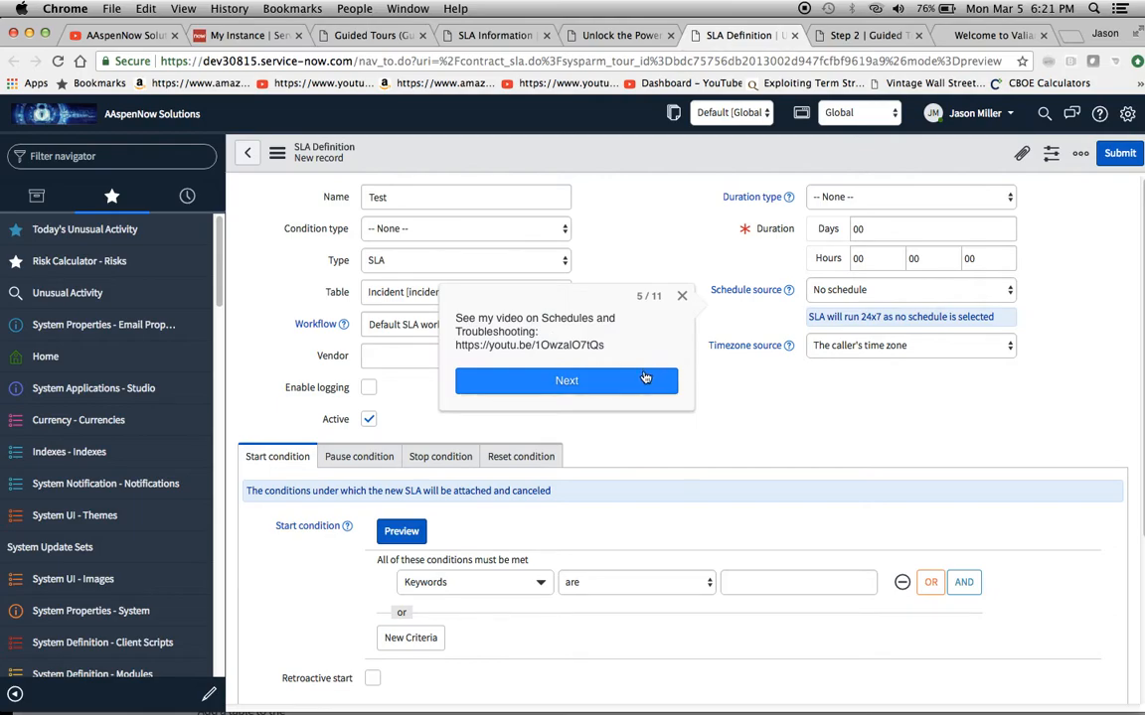
pyautogui.click(585, 383)
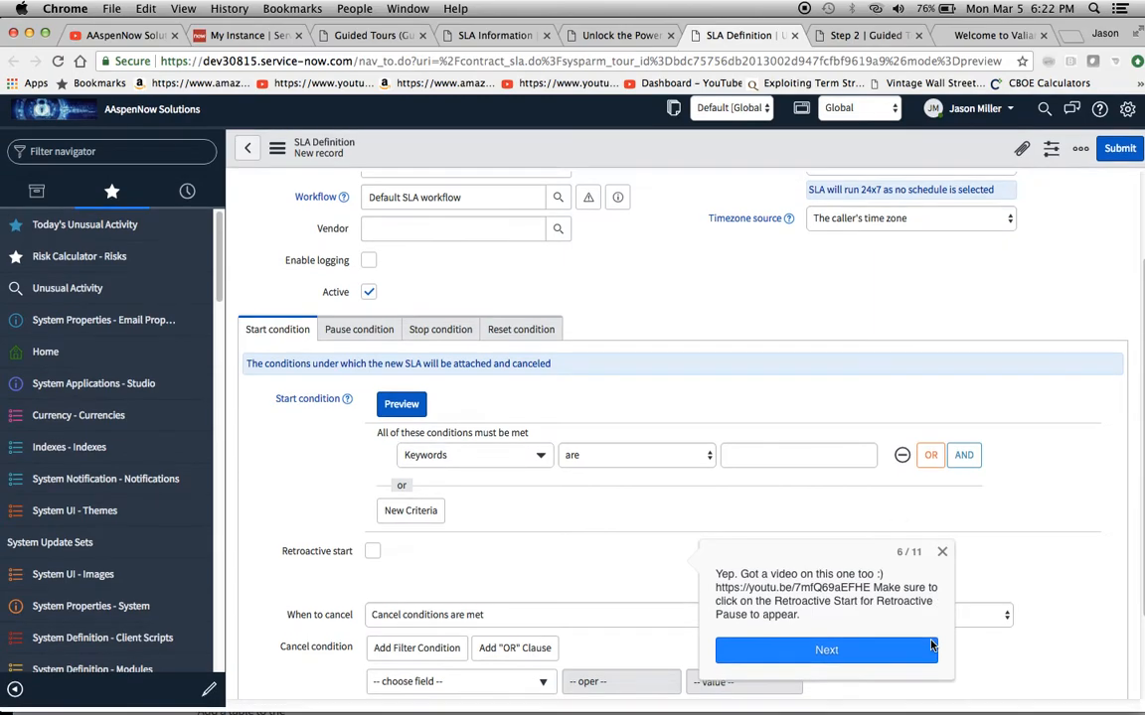
pyautogui.click(758, 652)
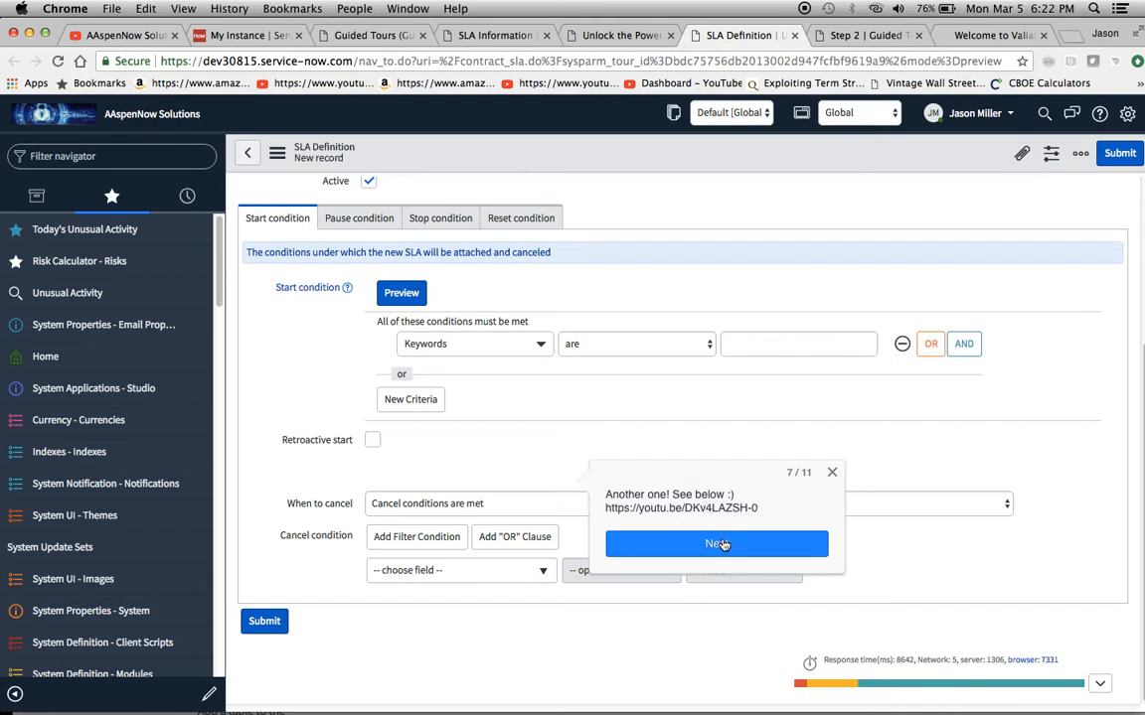
pyautogui.click(648, 544)
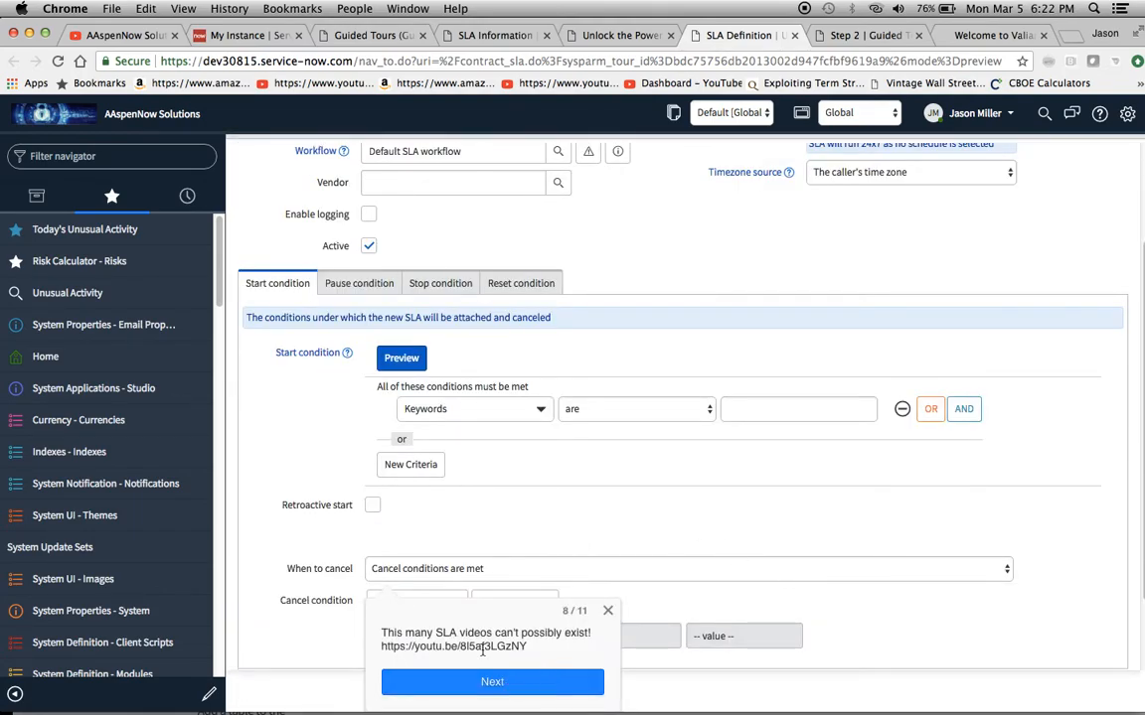
pyautogui.click(396, 680)
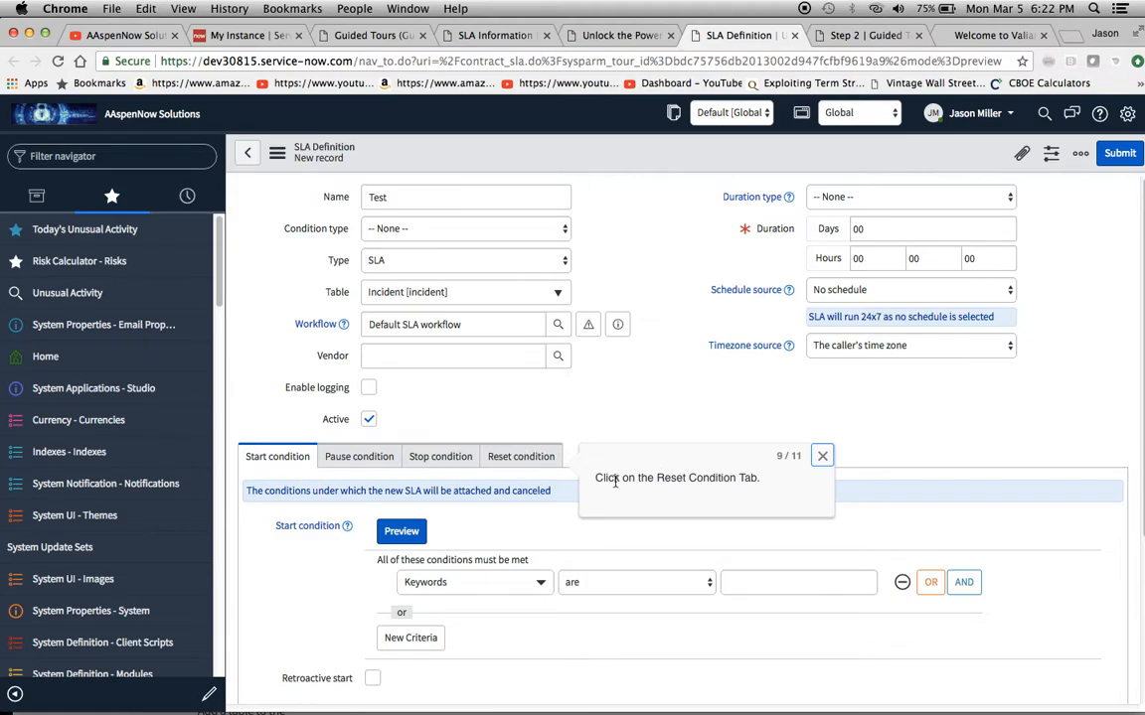
# Complete callouts 9 and 10 by showing the Reset condition section and following its link, then view and close the documentation page
pyautogui.click(520, 458)
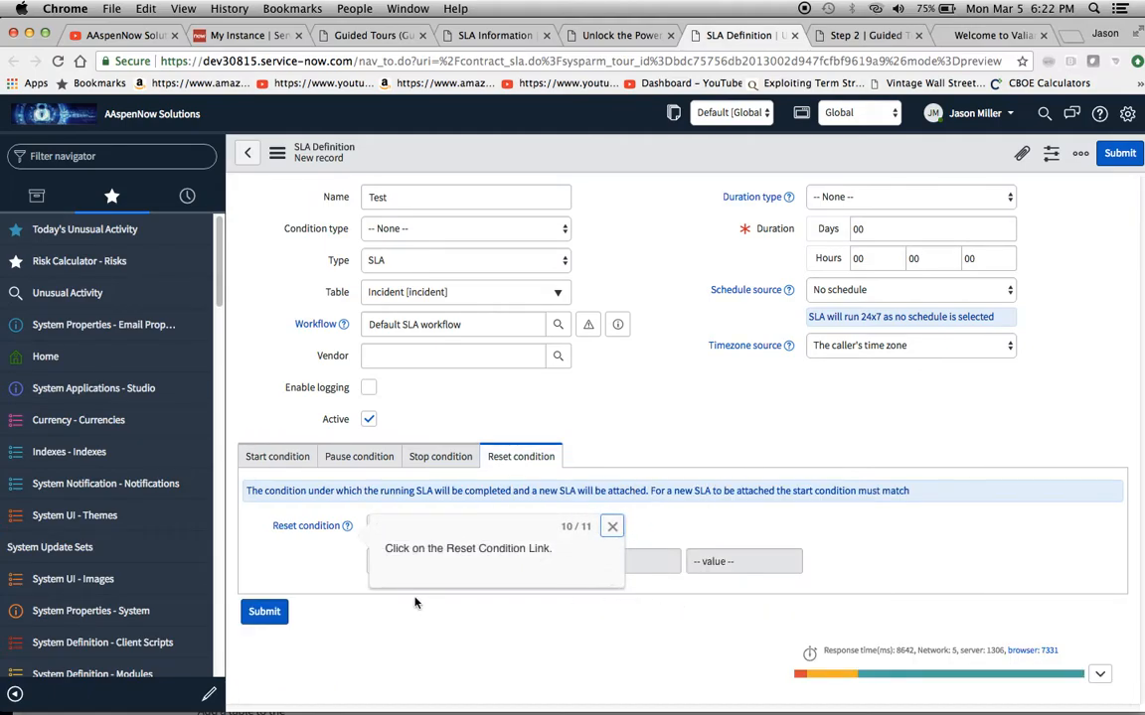
pyautogui.click(320, 529)
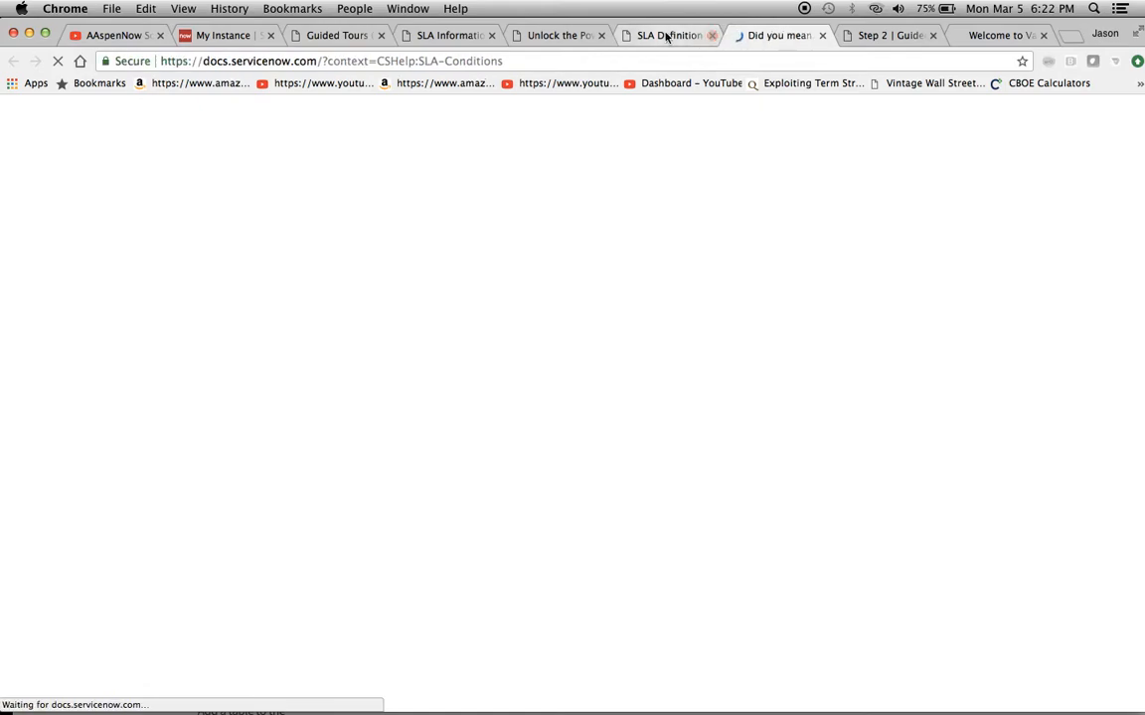
pyautogui.click(669, 36)
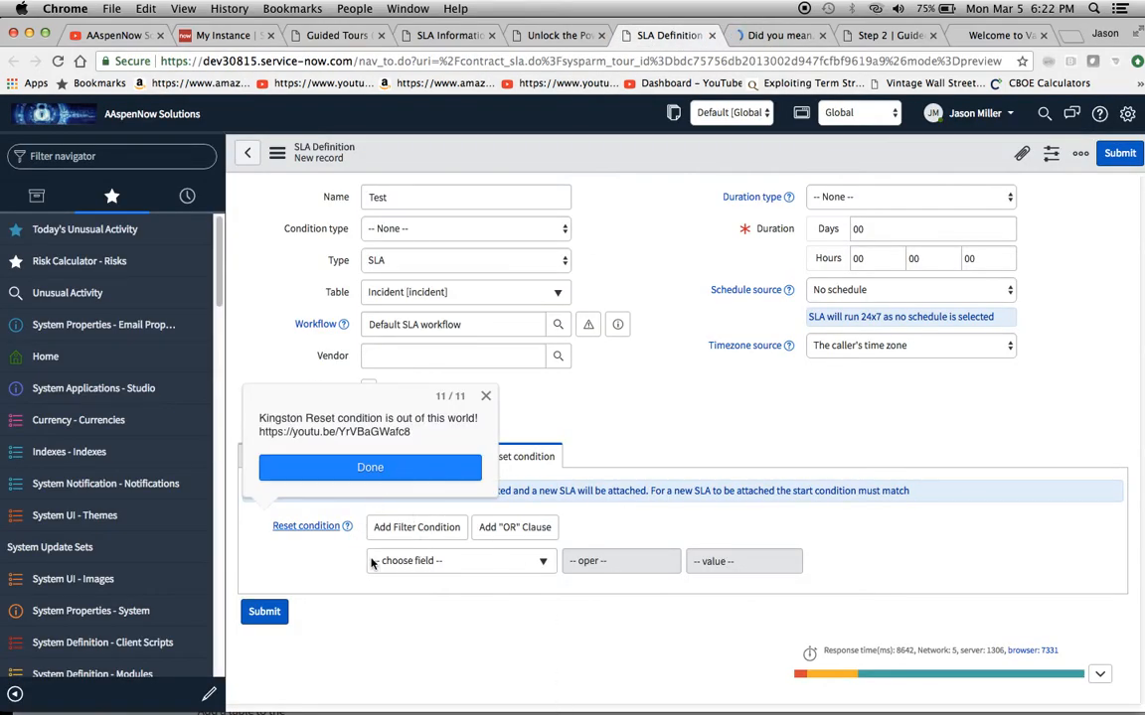
pyautogui.click(767, 38)
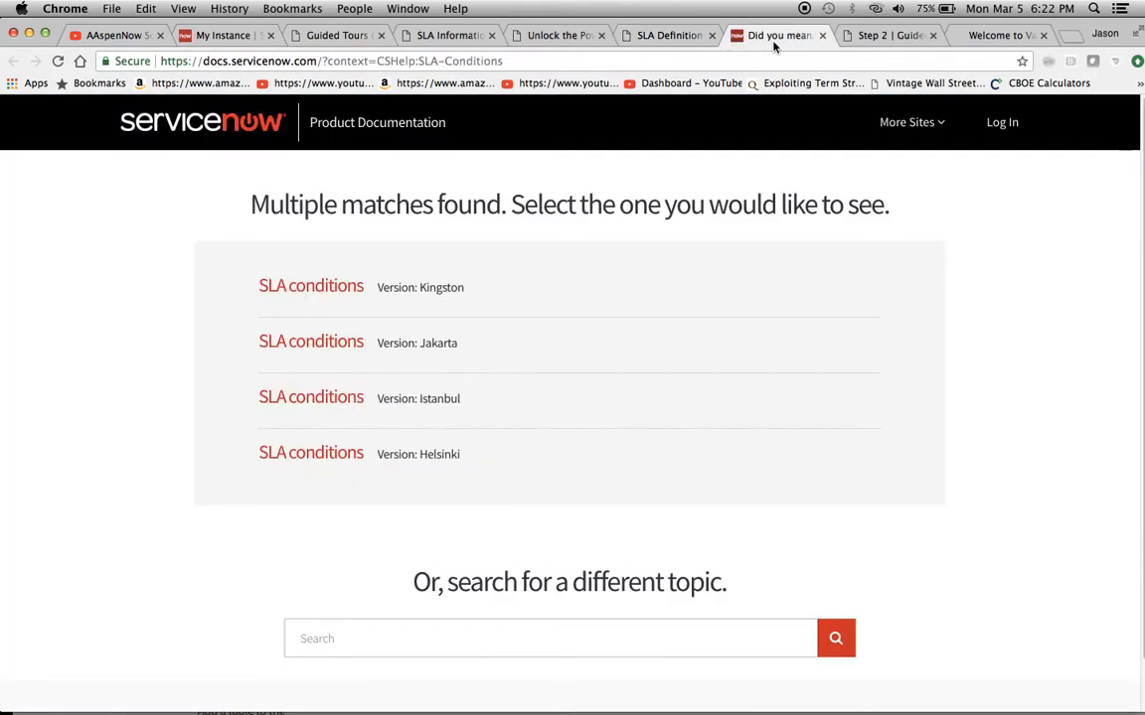
pyautogui.click(822, 35)
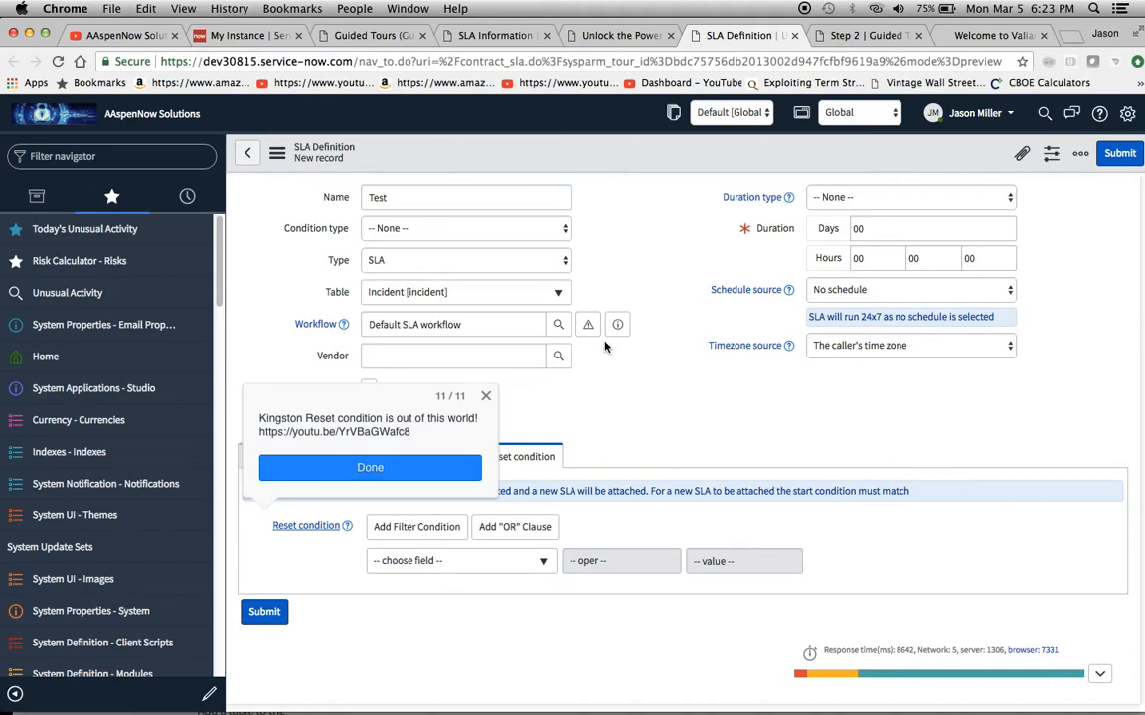
# Finish the tour at its last callout and check which tours can be selected from Help on the SLA Definition form
pyautogui.click(362, 467)
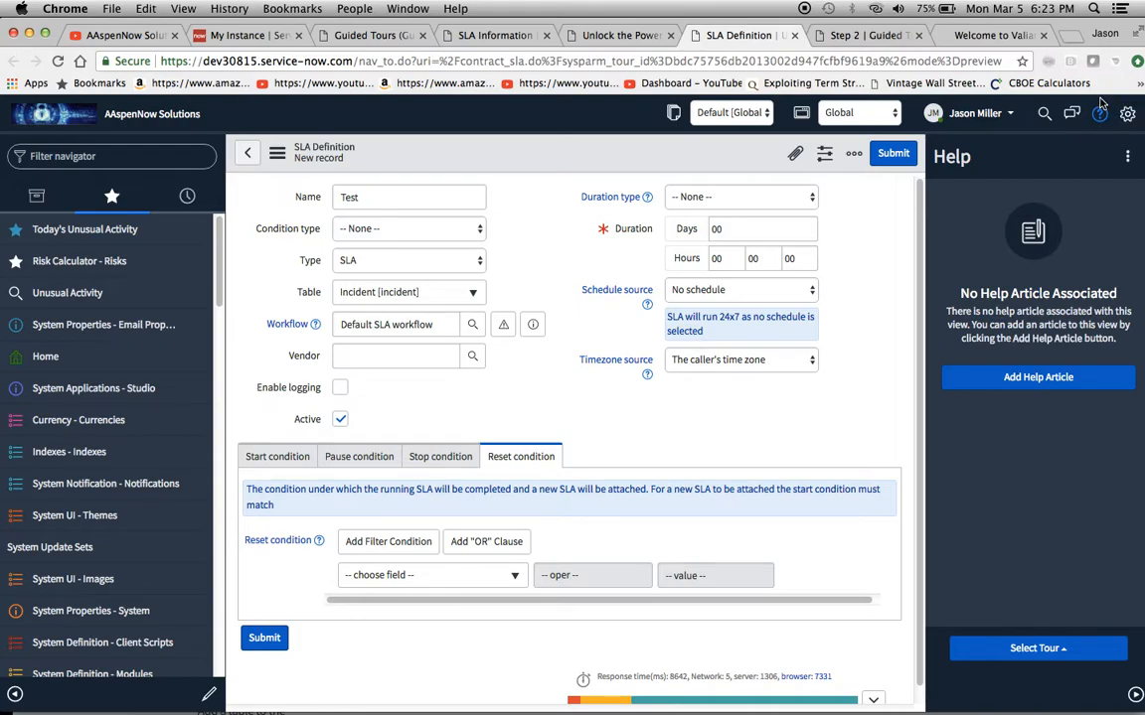
pyautogui.click(1046, 650)
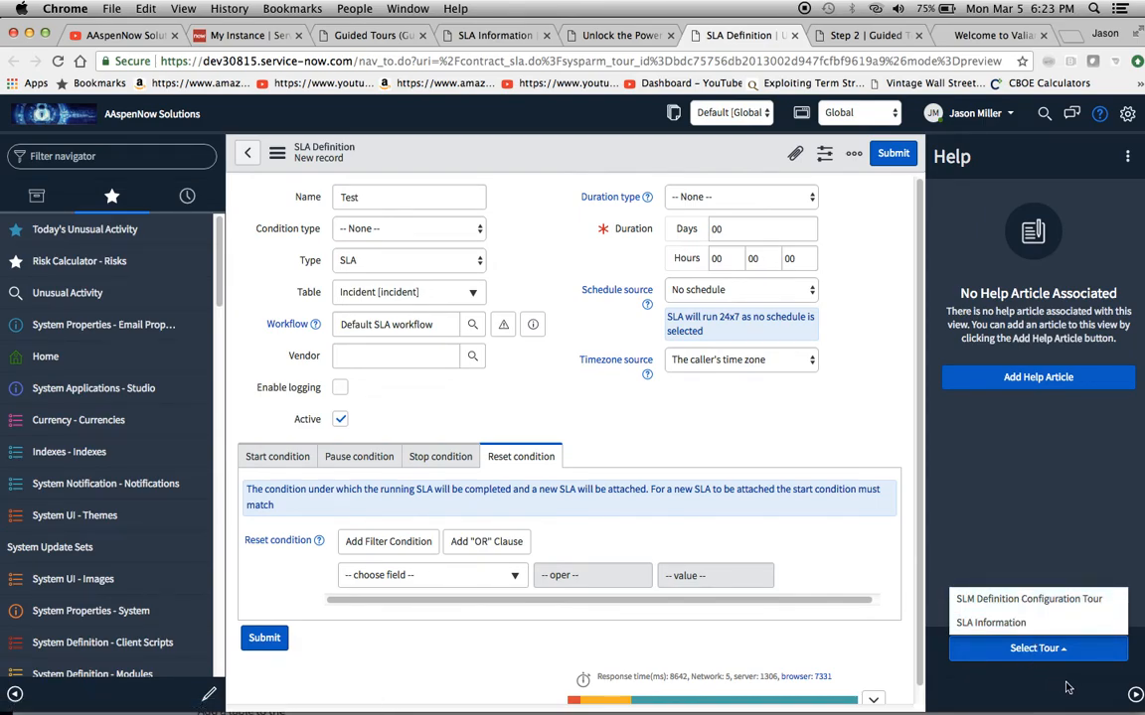
pyautogui.click(1055, 472)
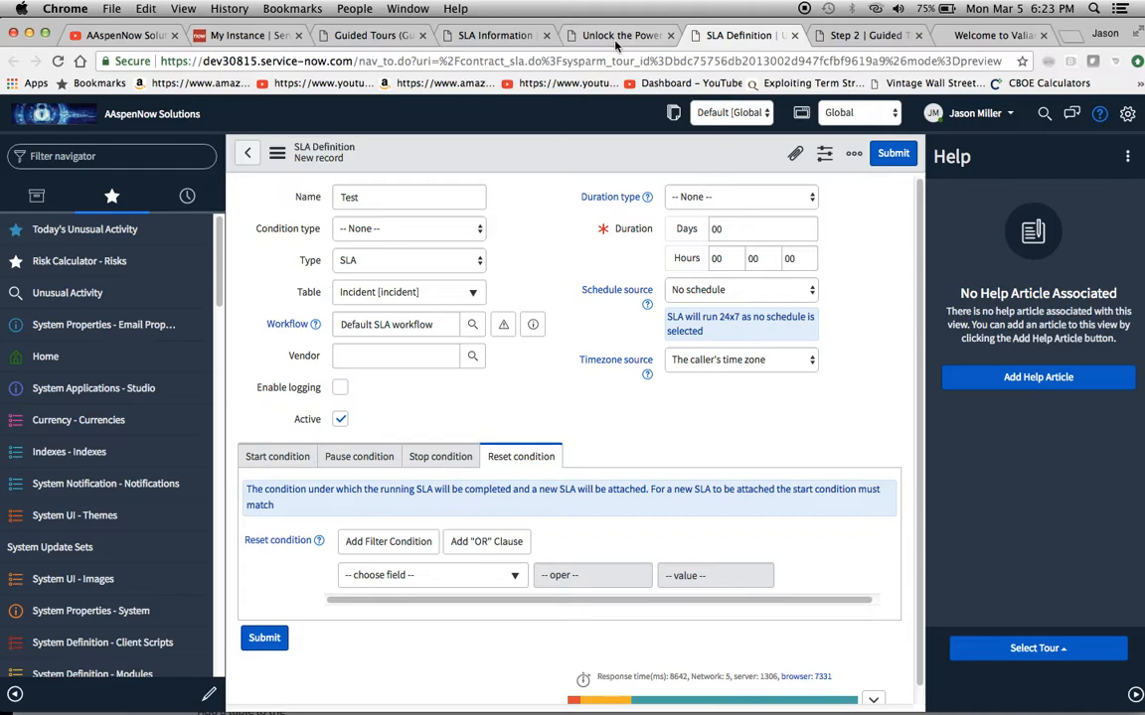
# Return to the SLA Information tour designer, set callout 8's placement to Above and save the callout
pyautogui.click(562, 38)
pyautogui.scroll(-5, 722, 383)
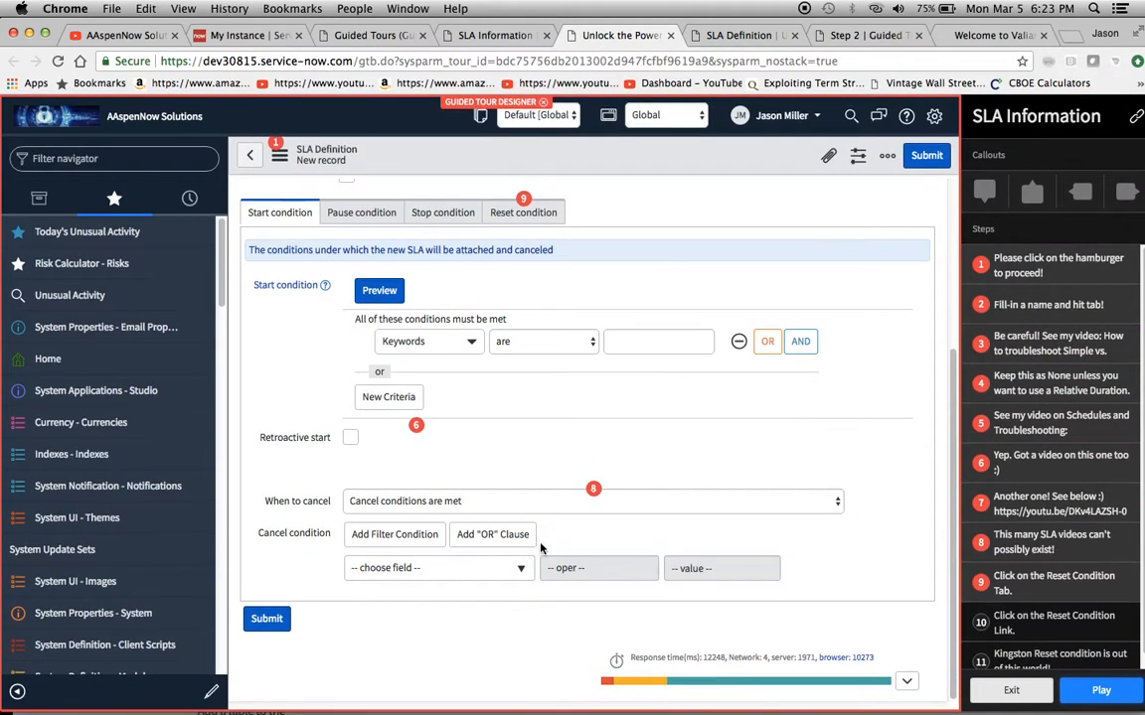
pyautogui.click(984, 542)
pyautogui.scroll(-1, 750, 506)
pyautogui.scroll(1, 748, 513)
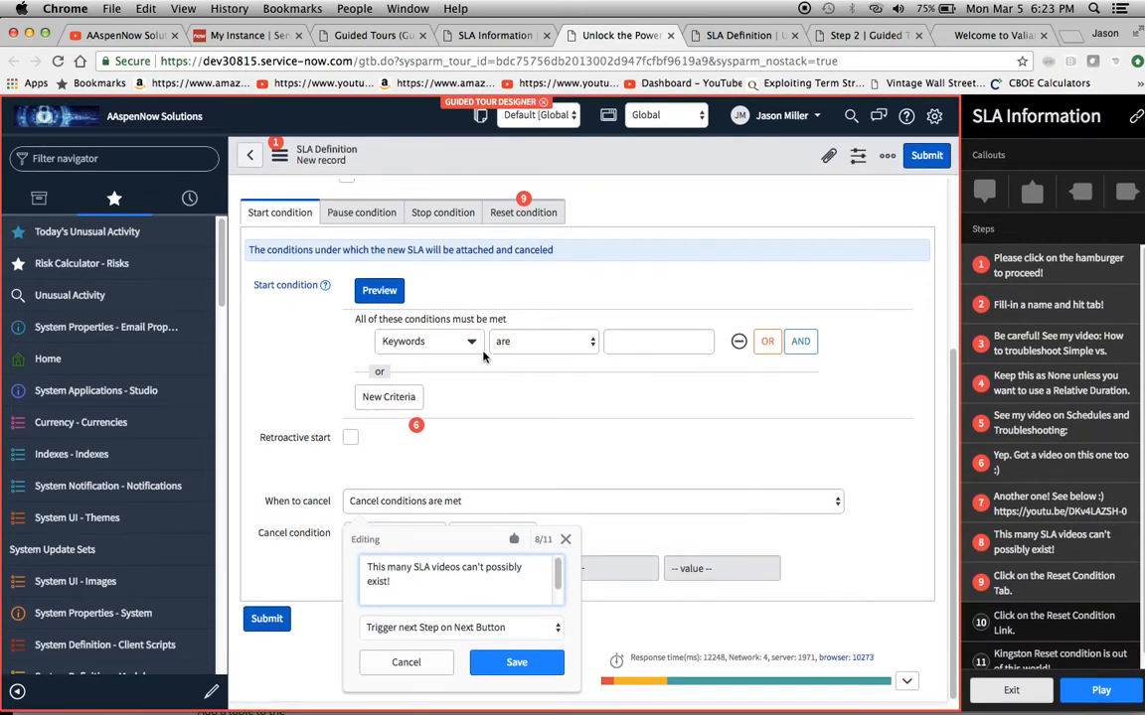
pyautogui.click(513, 540)
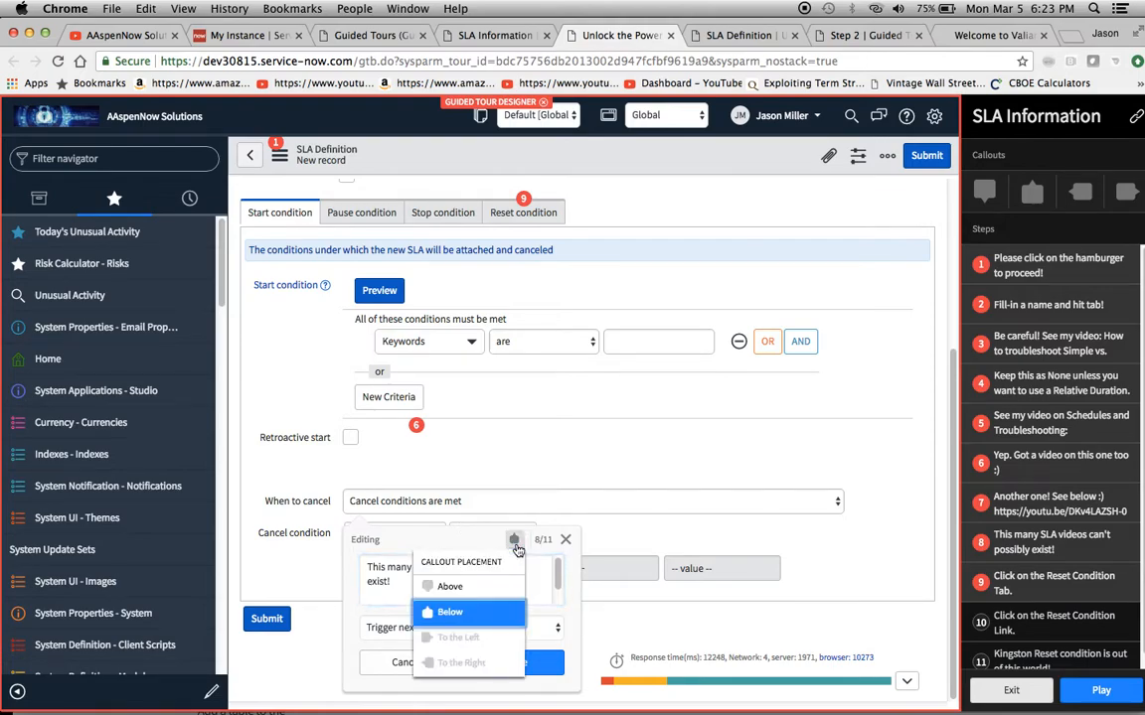
pyautogui.click(467, 589)
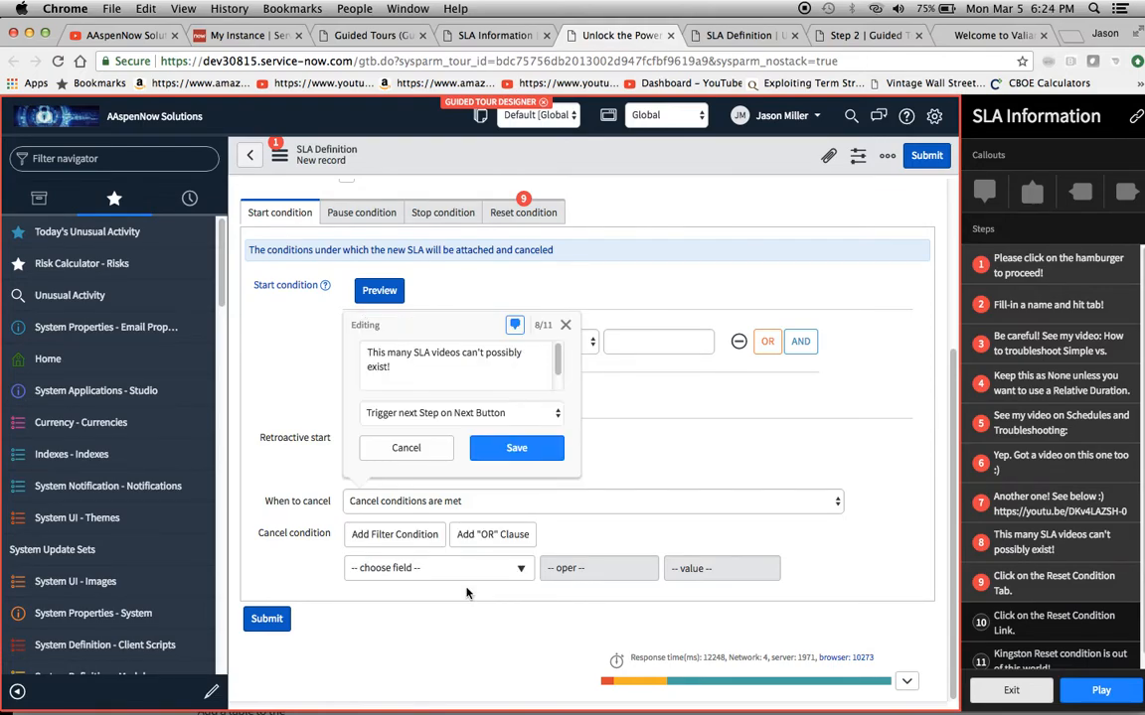
pyautogui.click(496, 447)
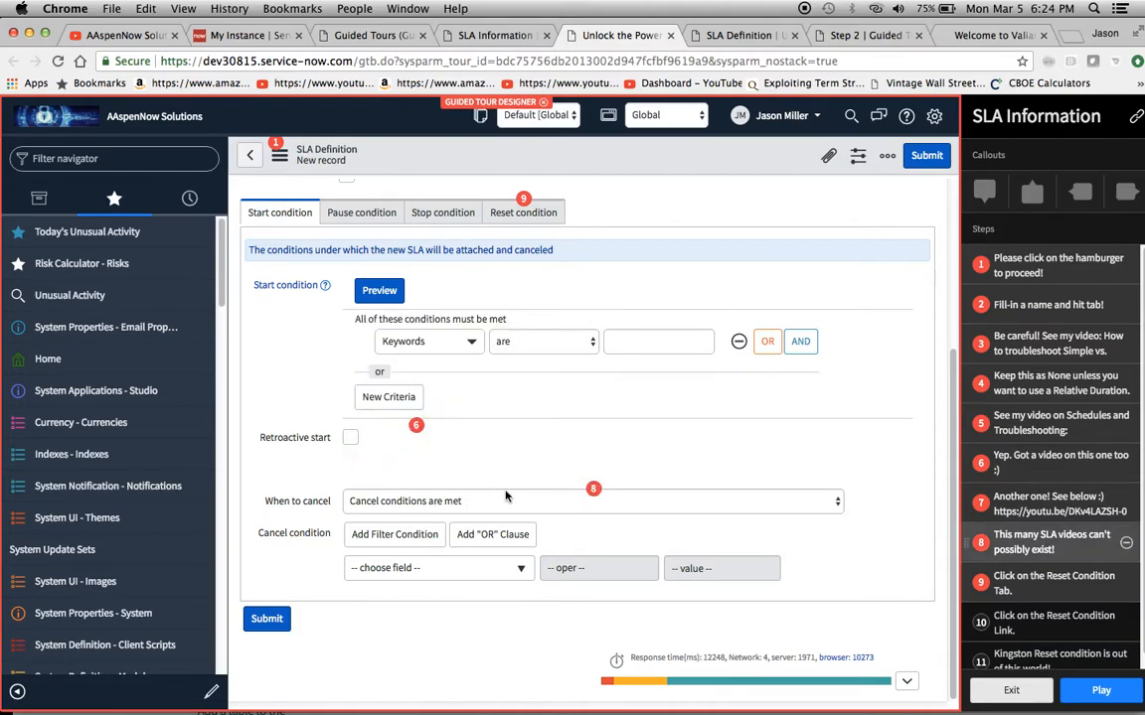
# Check where callouts 10 and 11 sit by showing the Reset condition section, then return to the Start condition section
pyautogui.click(1038, 626)
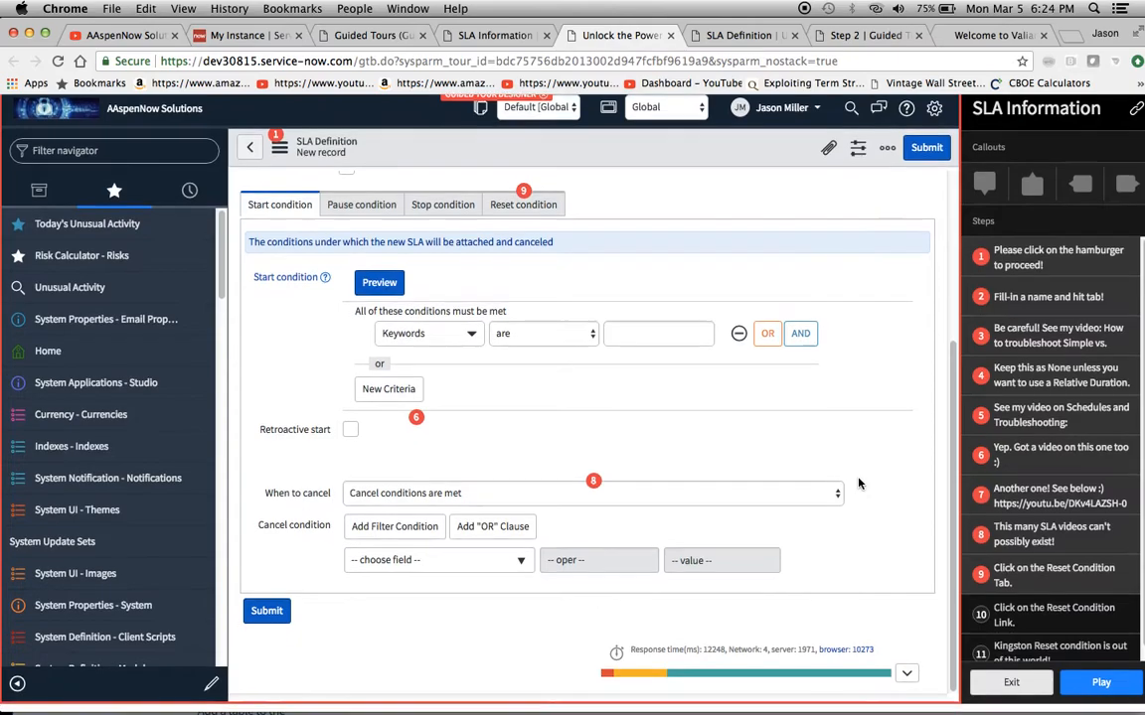
pyautogui.click(1035, 652)
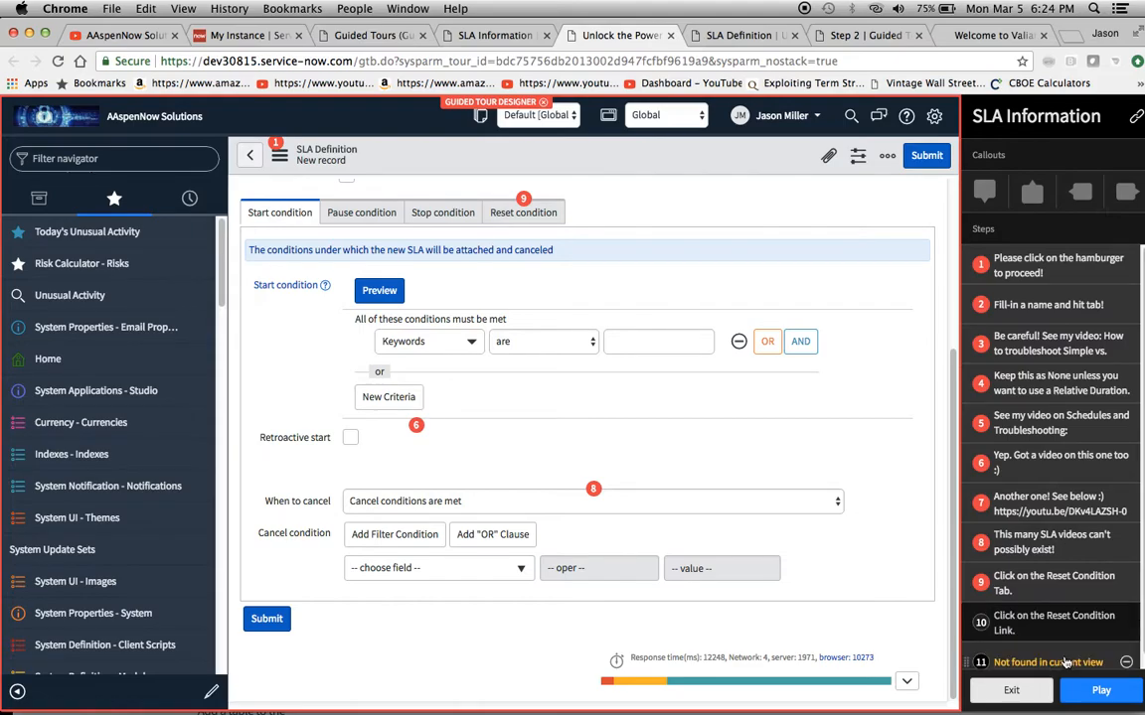
pyautogui.click(529, 214)
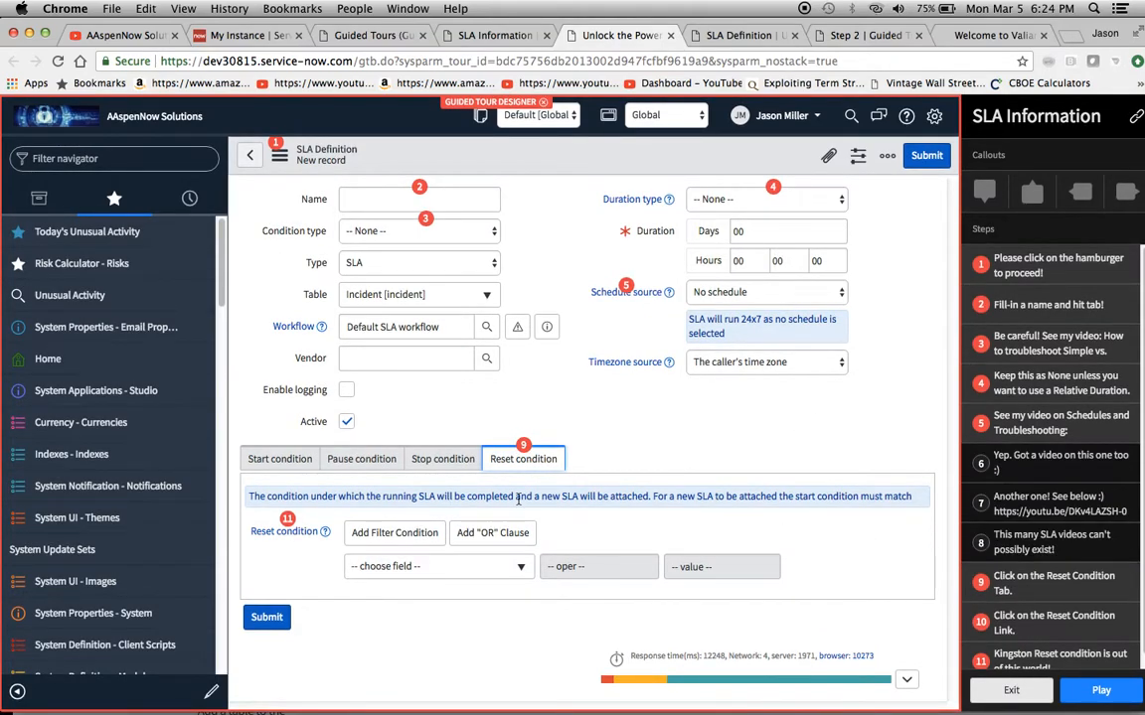
pyautogui.click(276, 462)
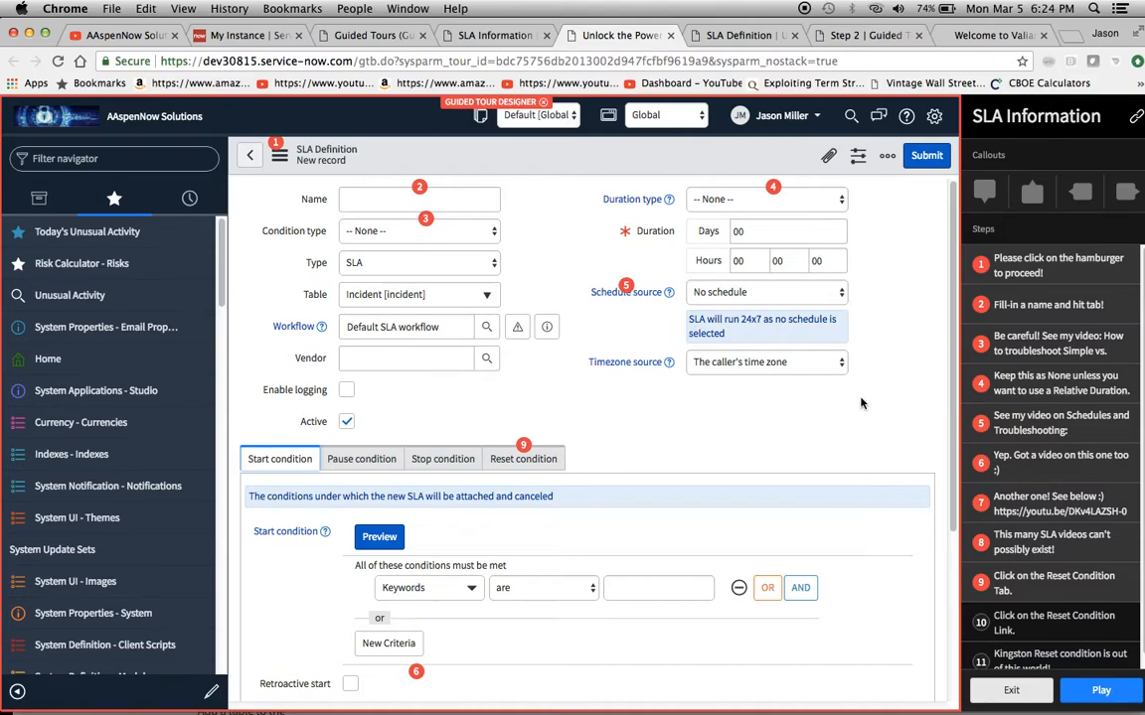
pyautogui.scroll(-5, 861, 402)
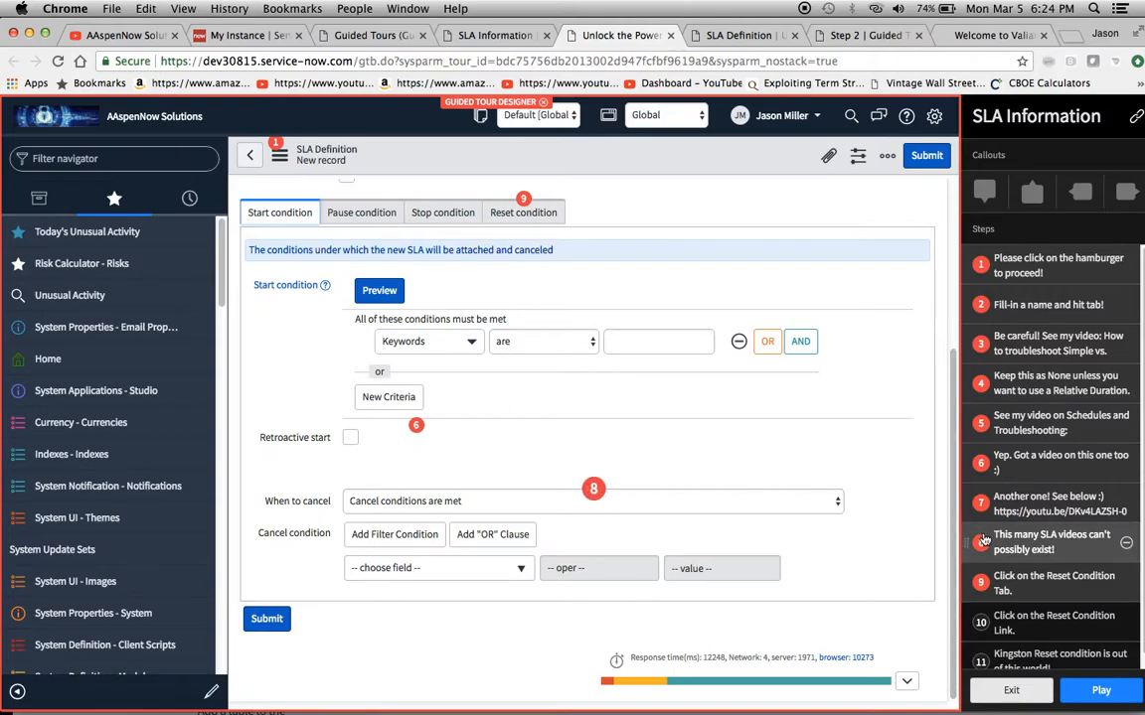
# Play the tour in a new preview and close the previous SLA Definition preview, discarding its changes
pyautogui.click(1103, 690)
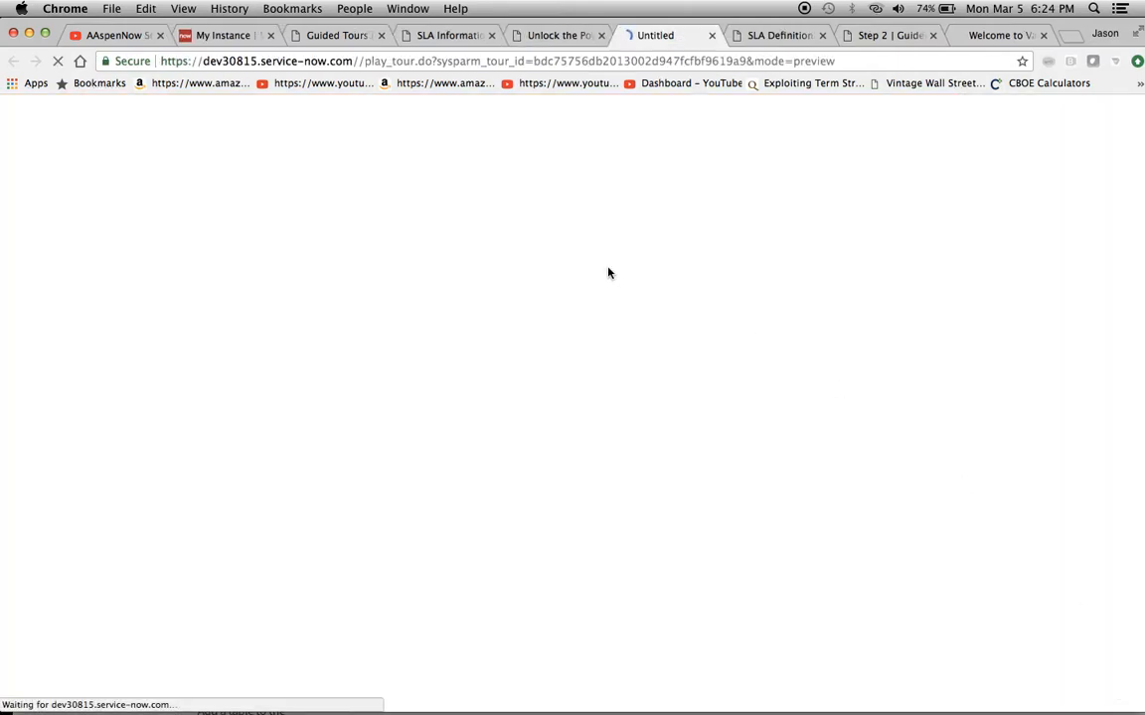
pyautogui.click(780, 37)
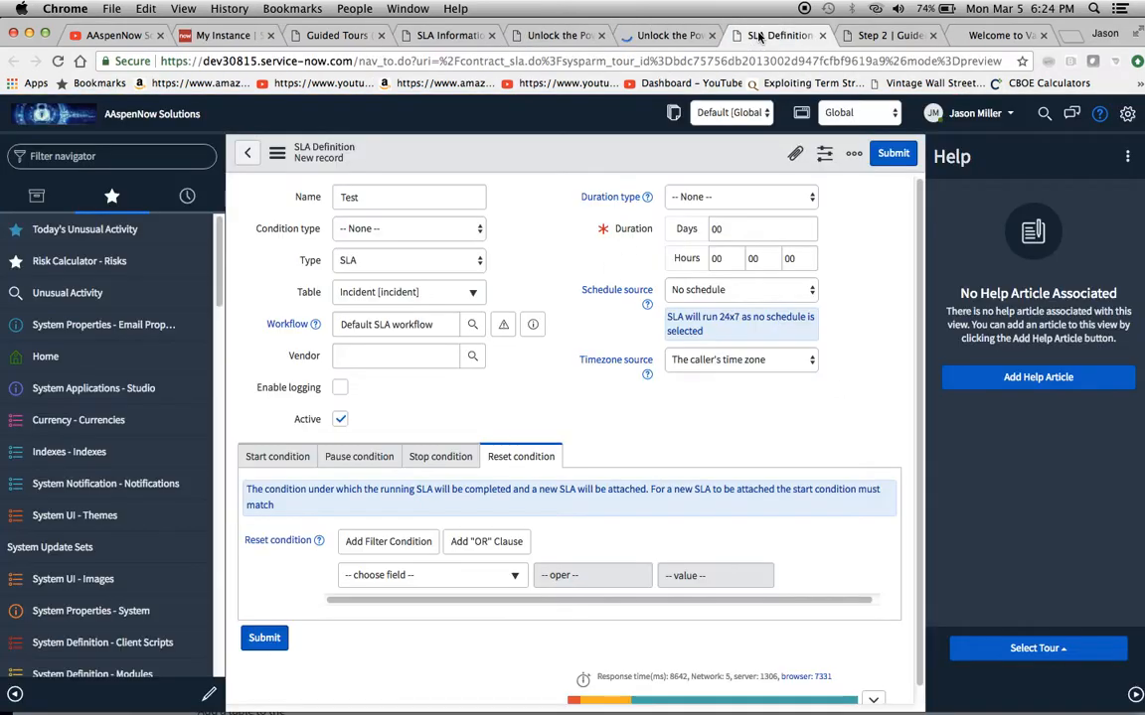
pyautogui.click(821, 40)
pyautogui.click(675, 263)
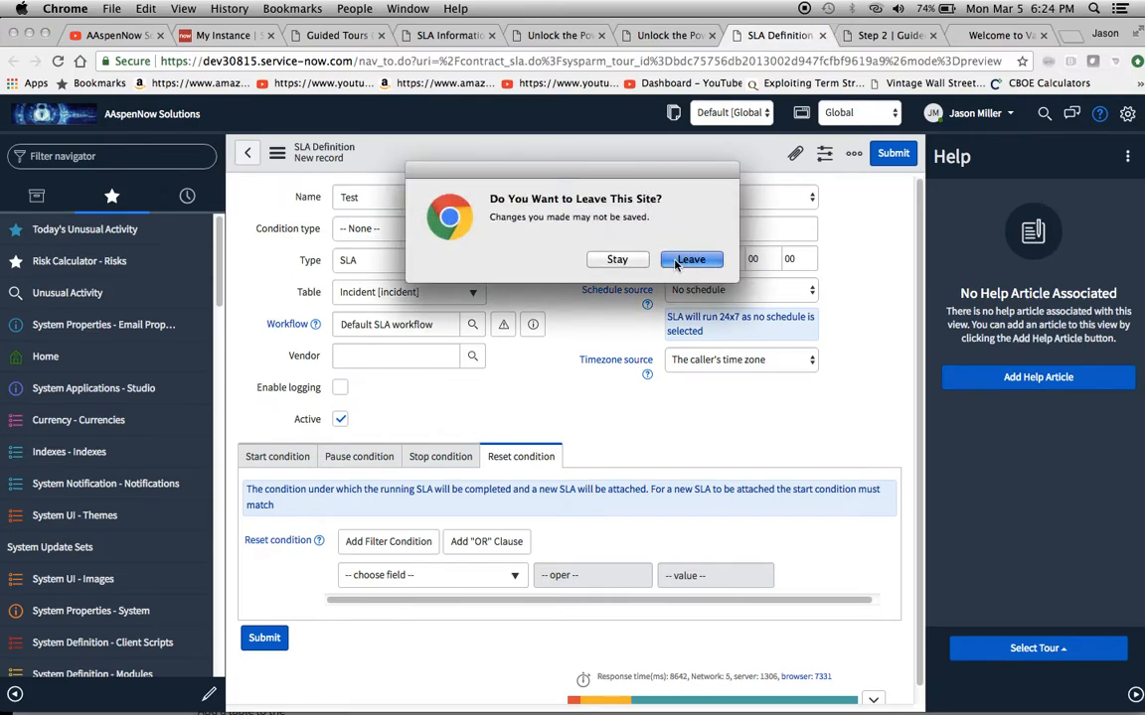
# View the Valiant Solutions home page and the Step 2 guided tour step record, then return to the tour preview
pyautogui.click(964, 37)
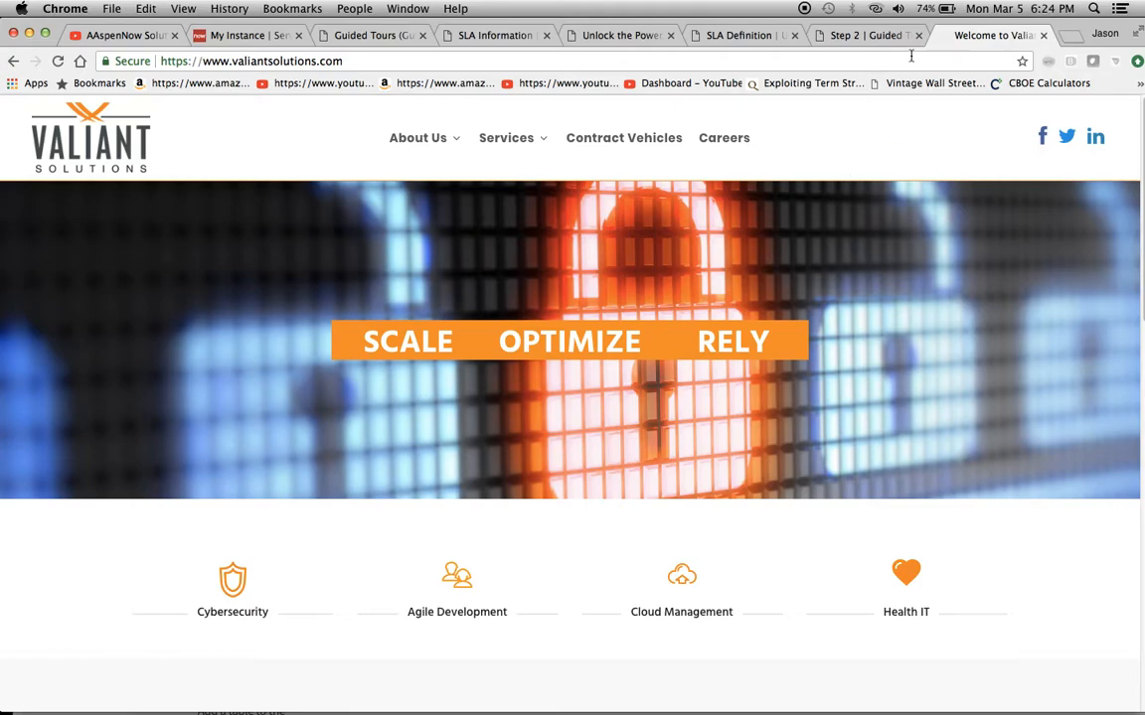
pyautogui.click(849, 37)
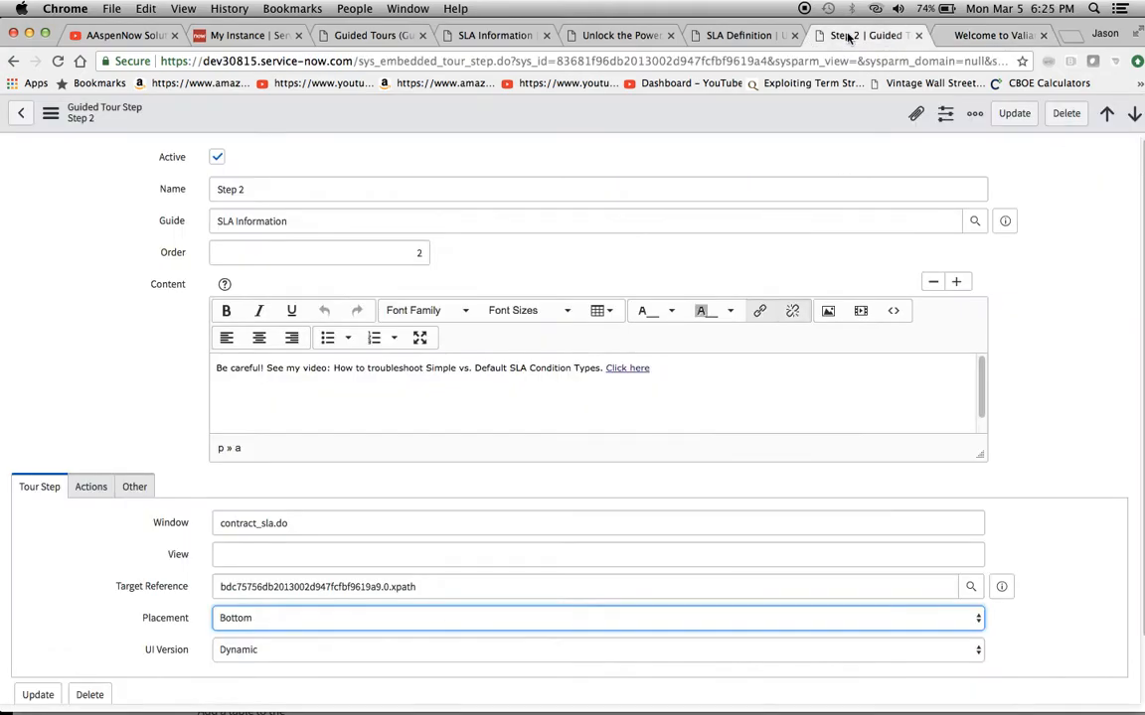
pyautogui.click(728, 36)
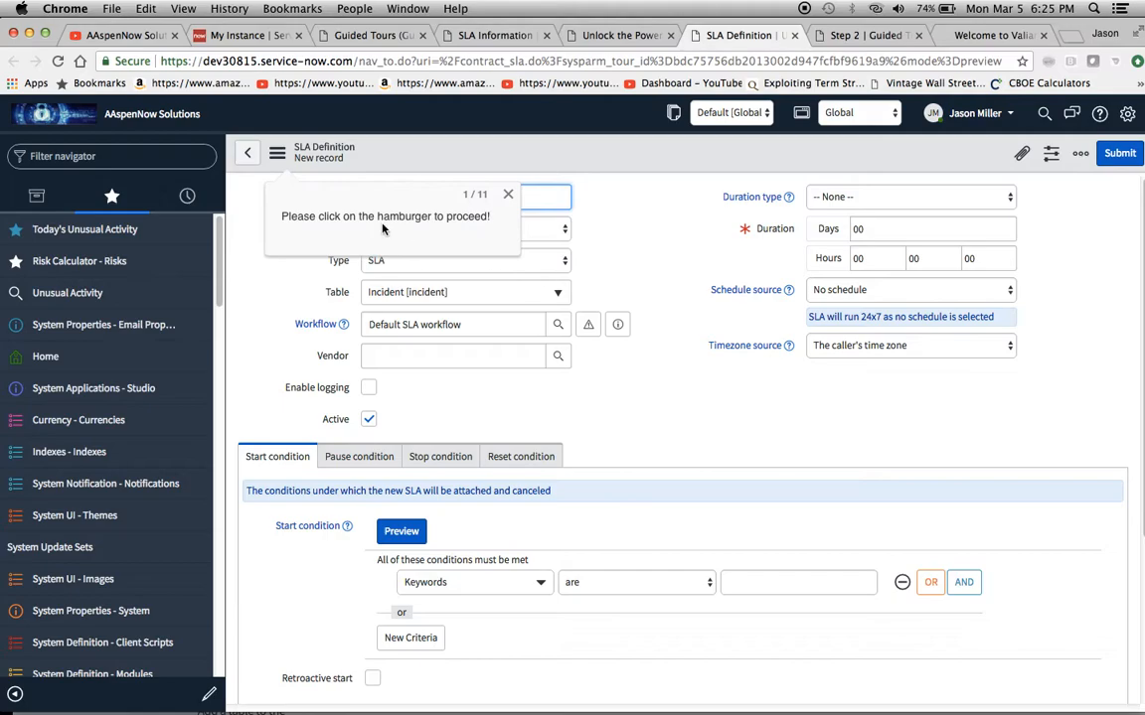
# Complete callouts 1 and 2 by opening the form's hamburger menu and entering Test as the SLA definition name
pyautogui.click(277, 153)
pyautogui.moveTo(312, 211)
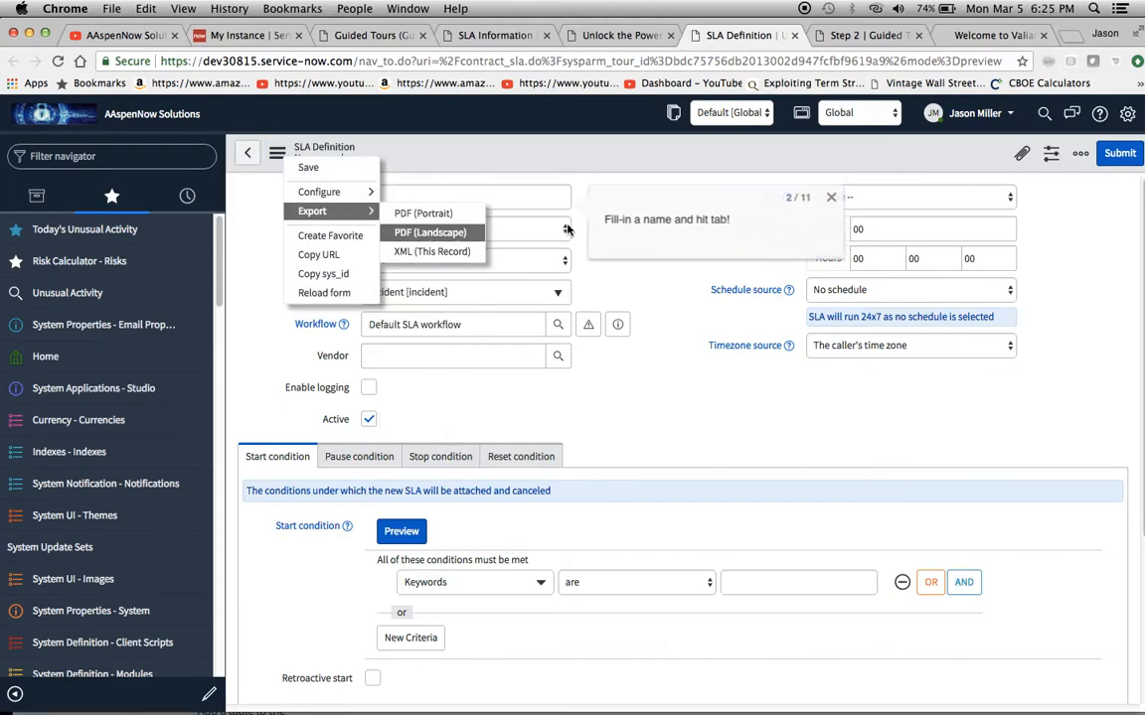
pyautogui.click(515, 206)
pyautogui.click(515, 205)
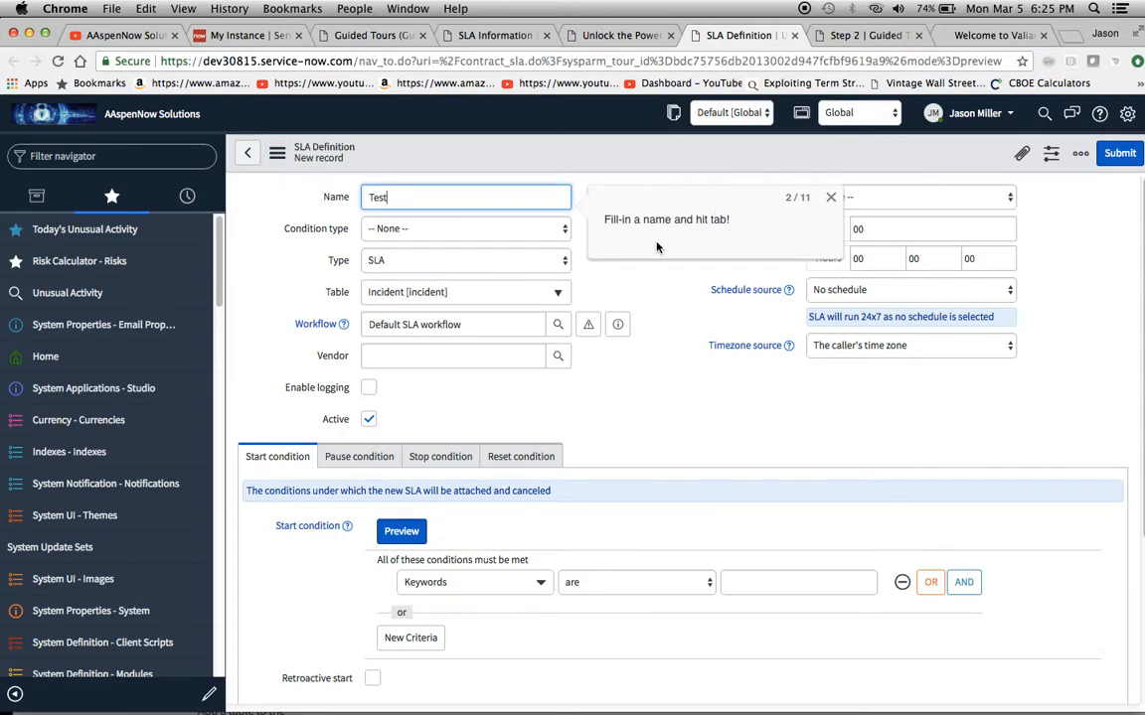
pyautogui.press('Tab')
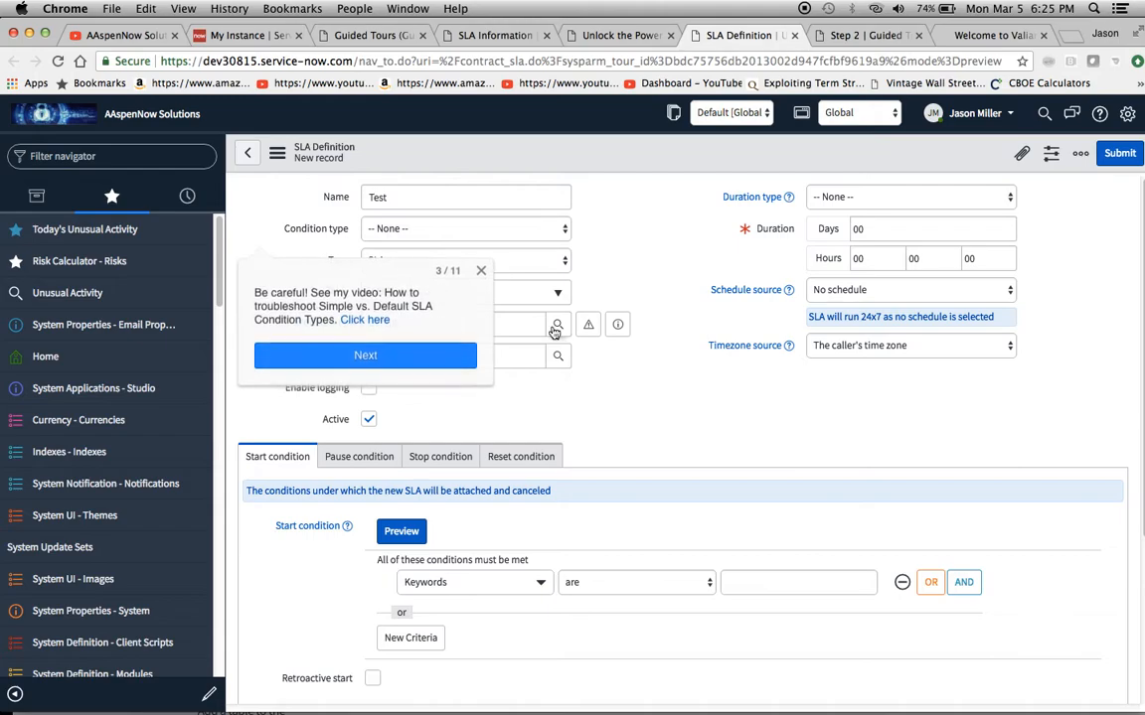
# Advance the tour preview past callouts 3, 4 and 5 to the callout about Retroactive Start
pyautogui.click(388, 354)
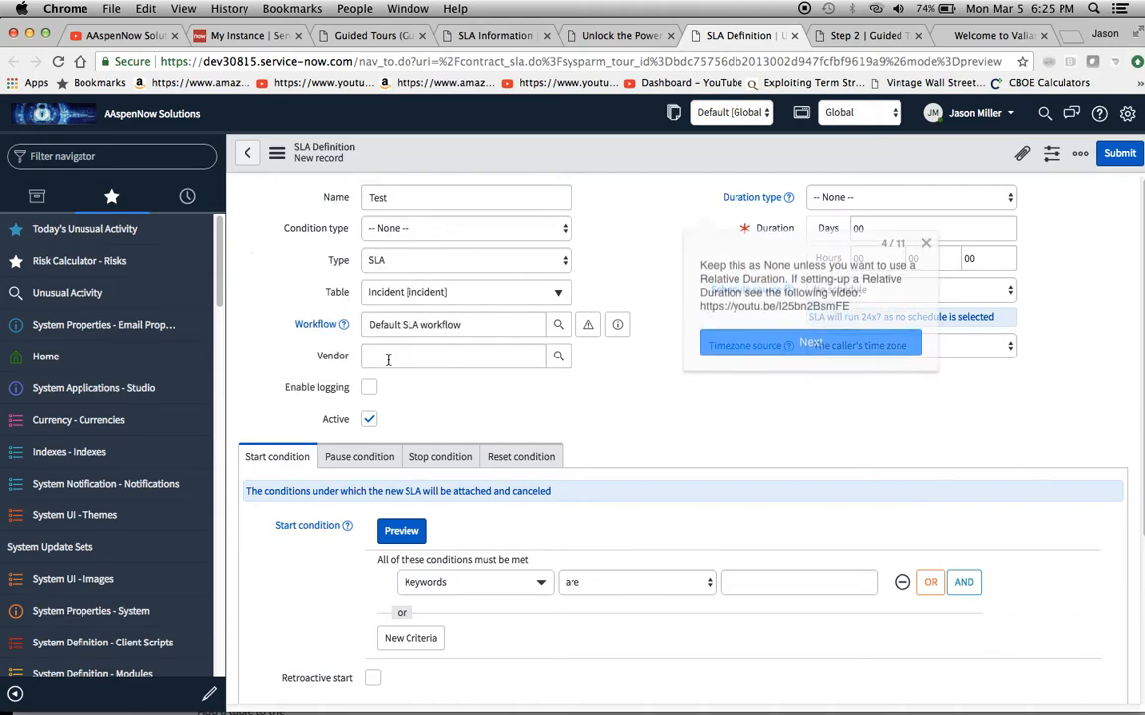
pyautogui.click(711, 339)
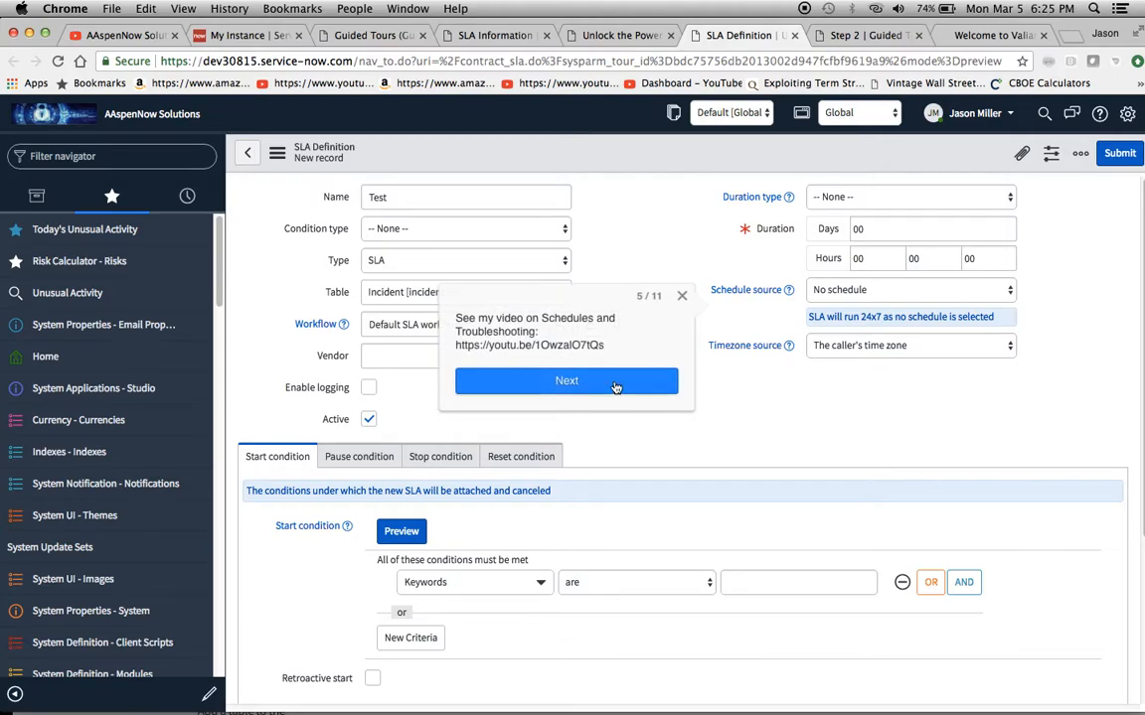
pyautogui.click(616, 387)
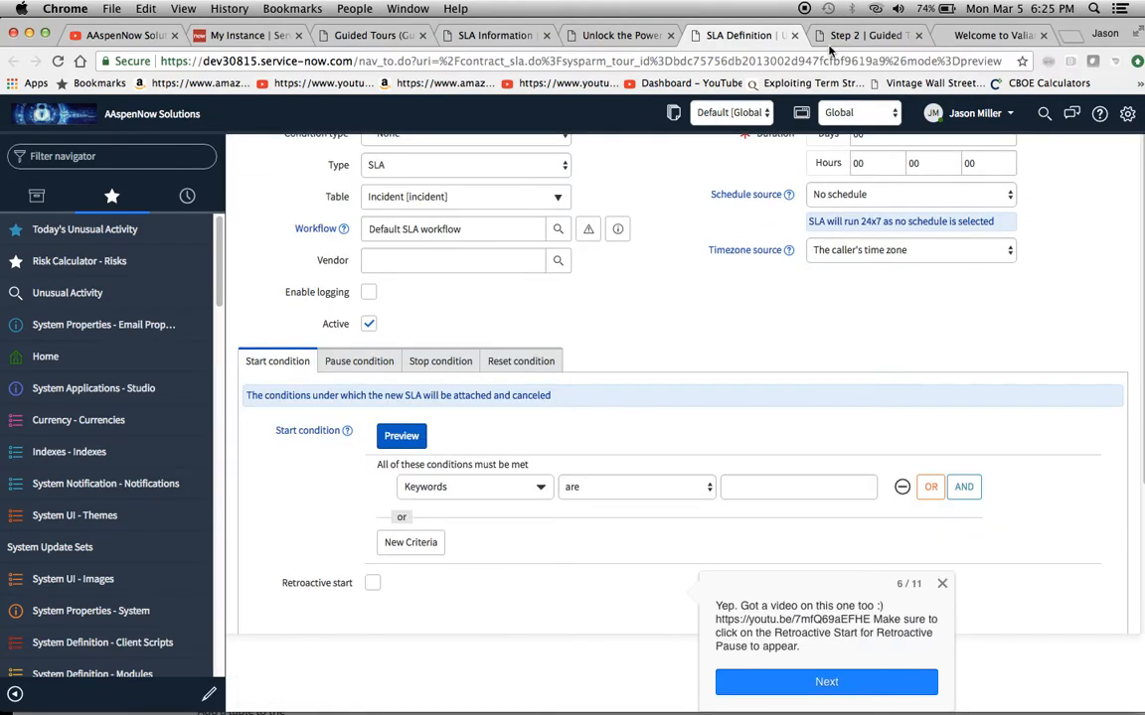
# Check the Placement setting in the Step 2 record and the callout markers in the tour designer, then return to the preview
pyautogui.click(835, 38)
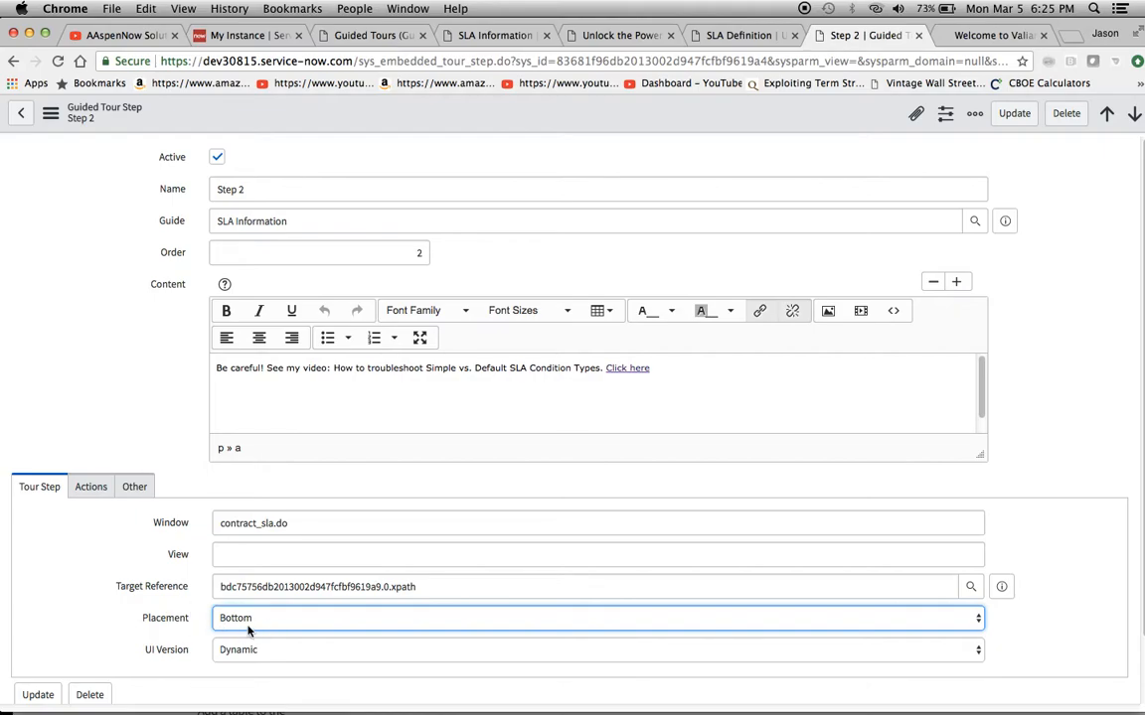
pyautogui.click(624, 34)
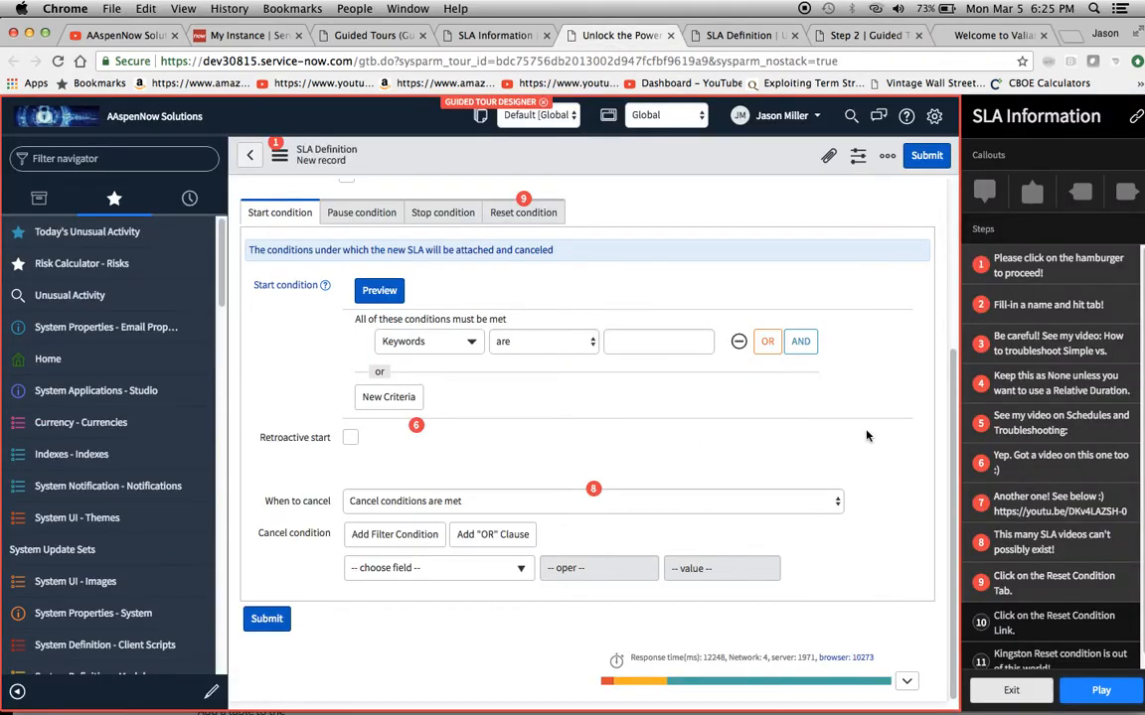
pyautogui.click(740, 35)
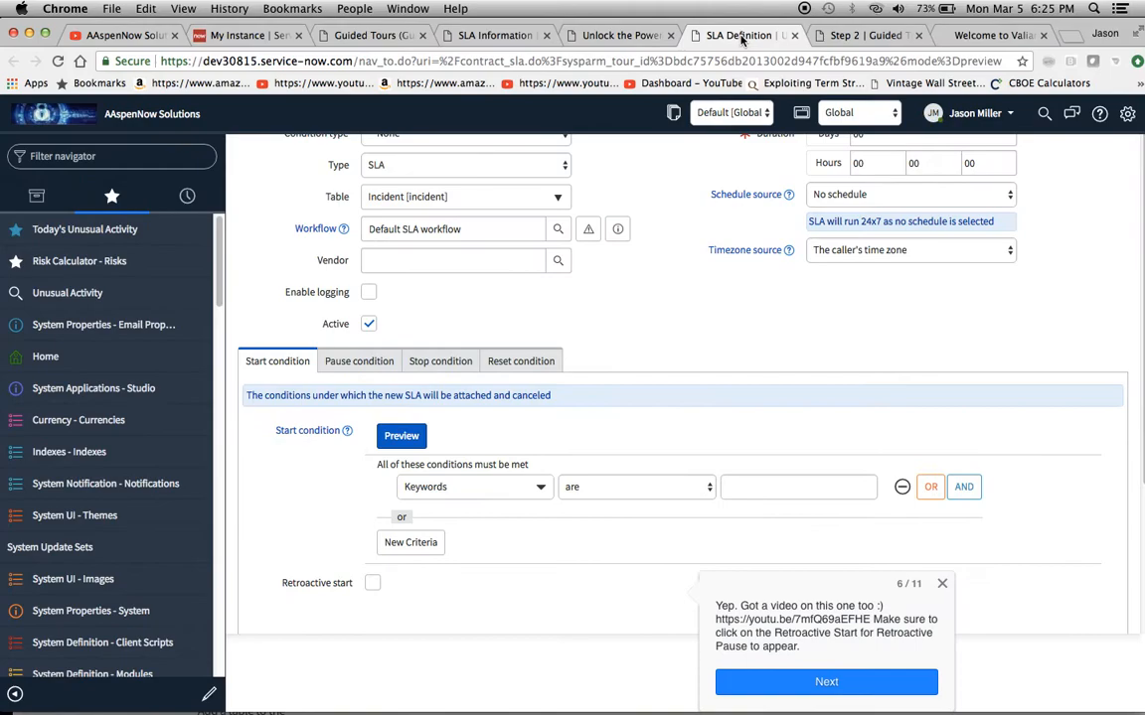
# Advance the tour preview past callouts 6, 7 and 8 to the Reset Condition instruction
pyautogui.scroll(-2, 780, 495)
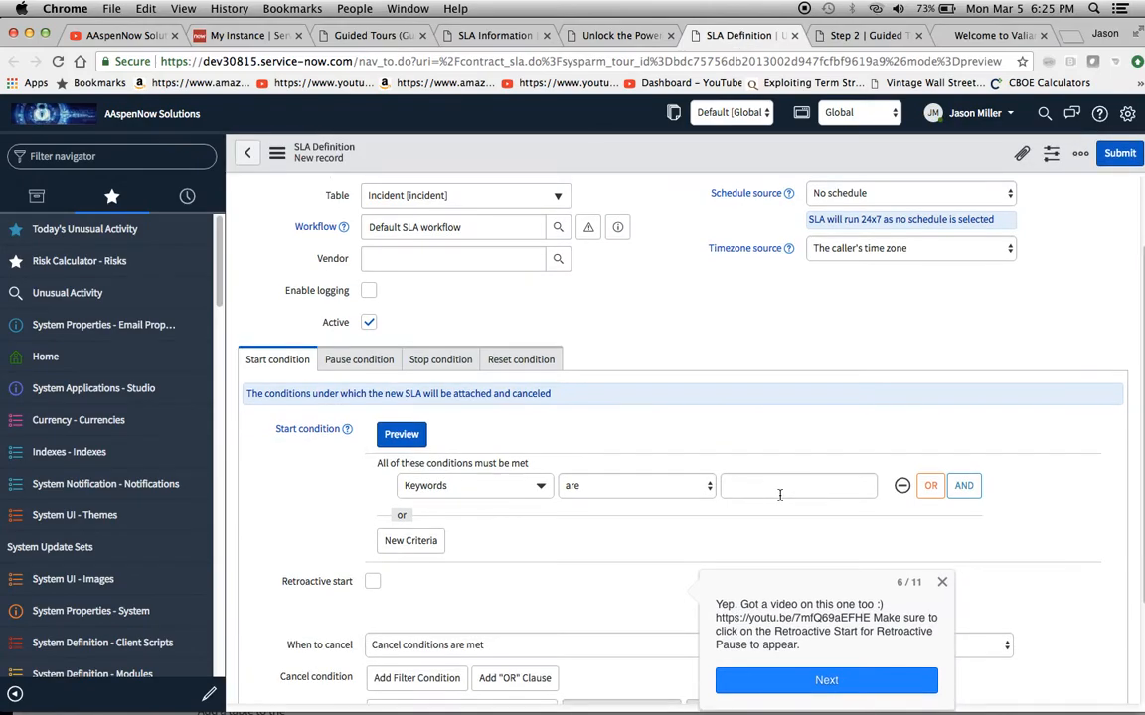
pyautogui.scroll(-1, 780, 499)
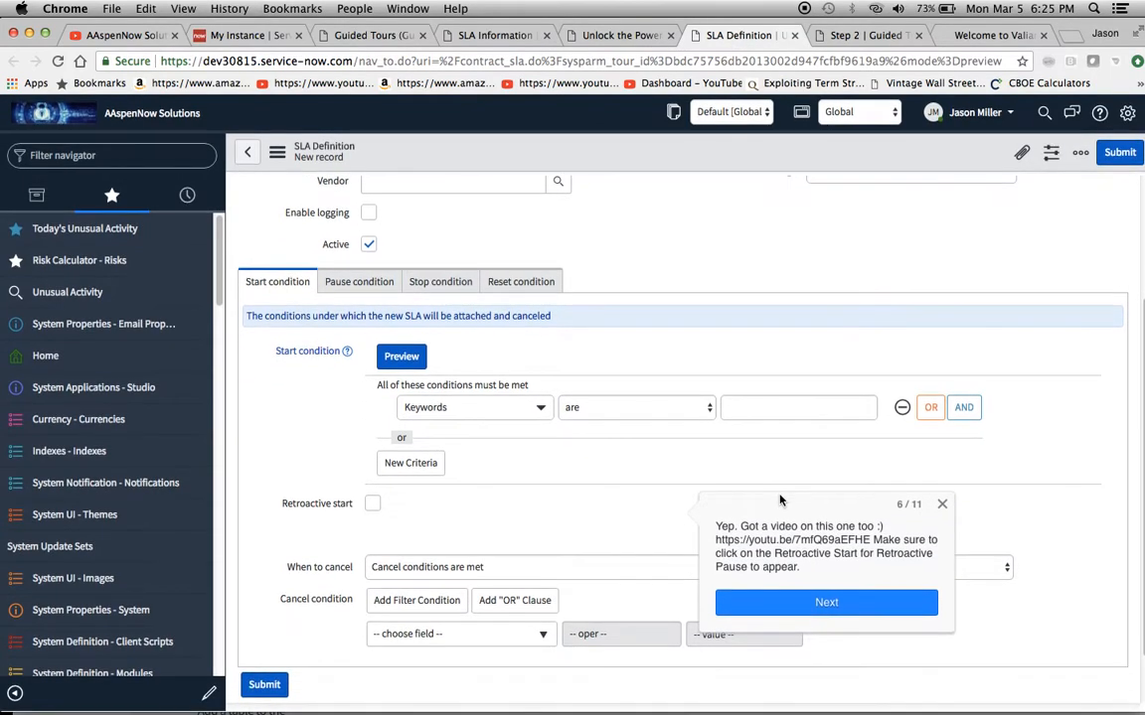
pyautogui.click(845, 603)
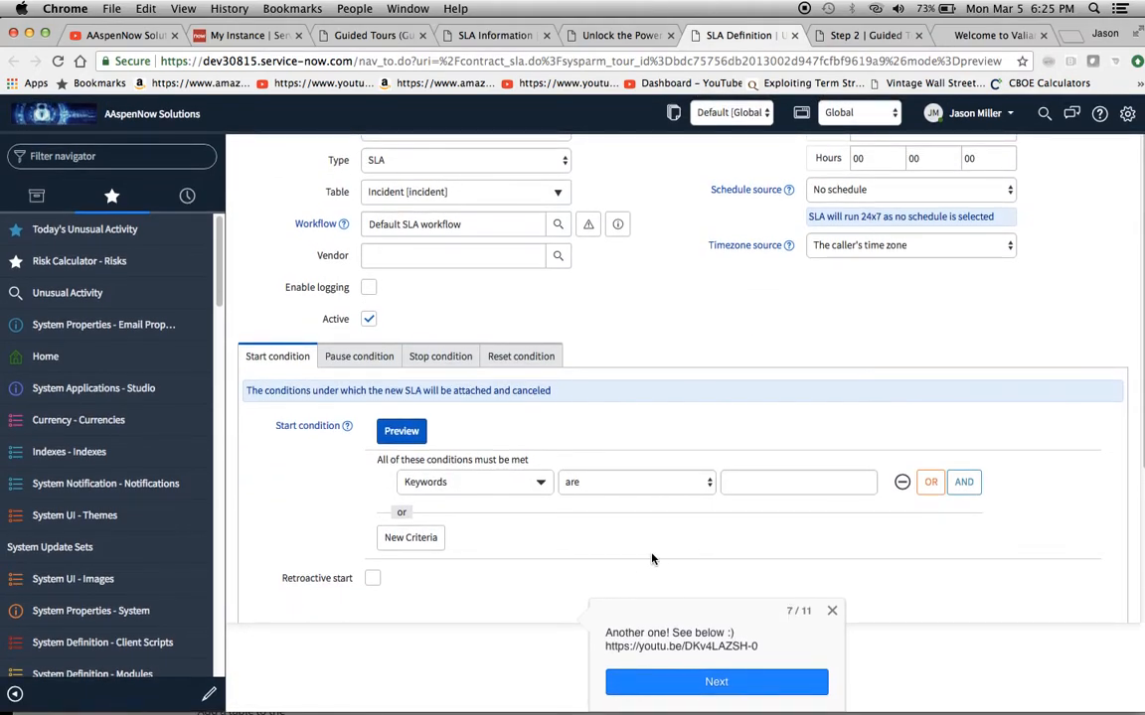
pyautogui.click(701, 693)
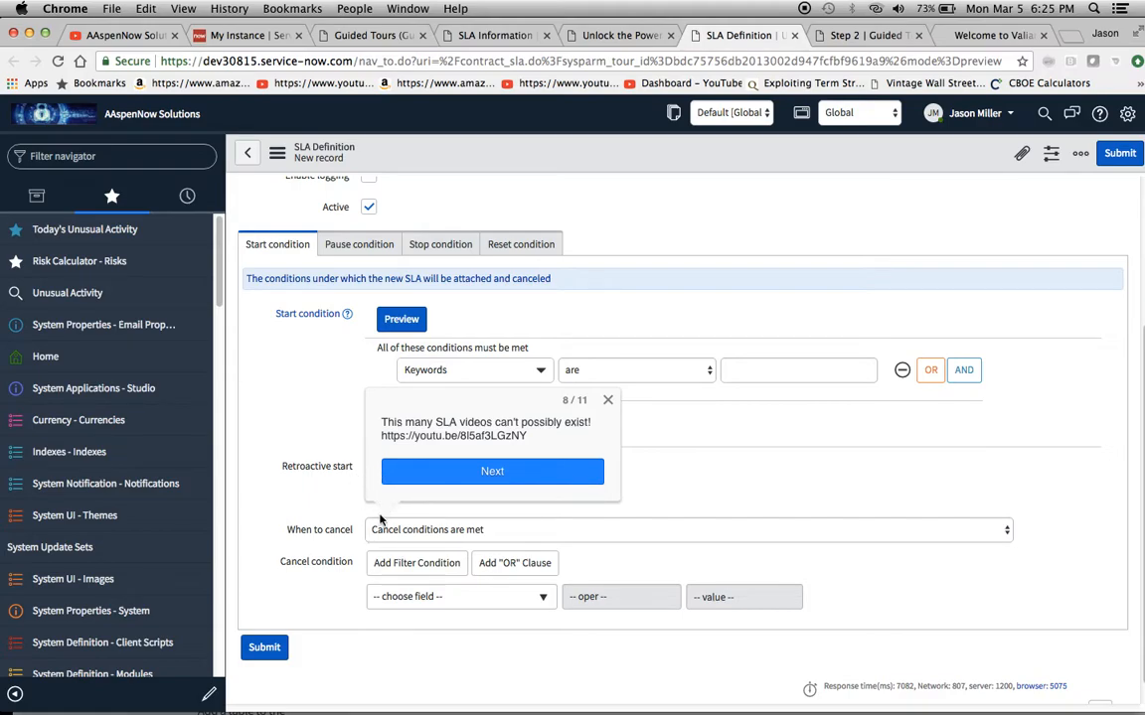
pyautogui.click(523, 478)
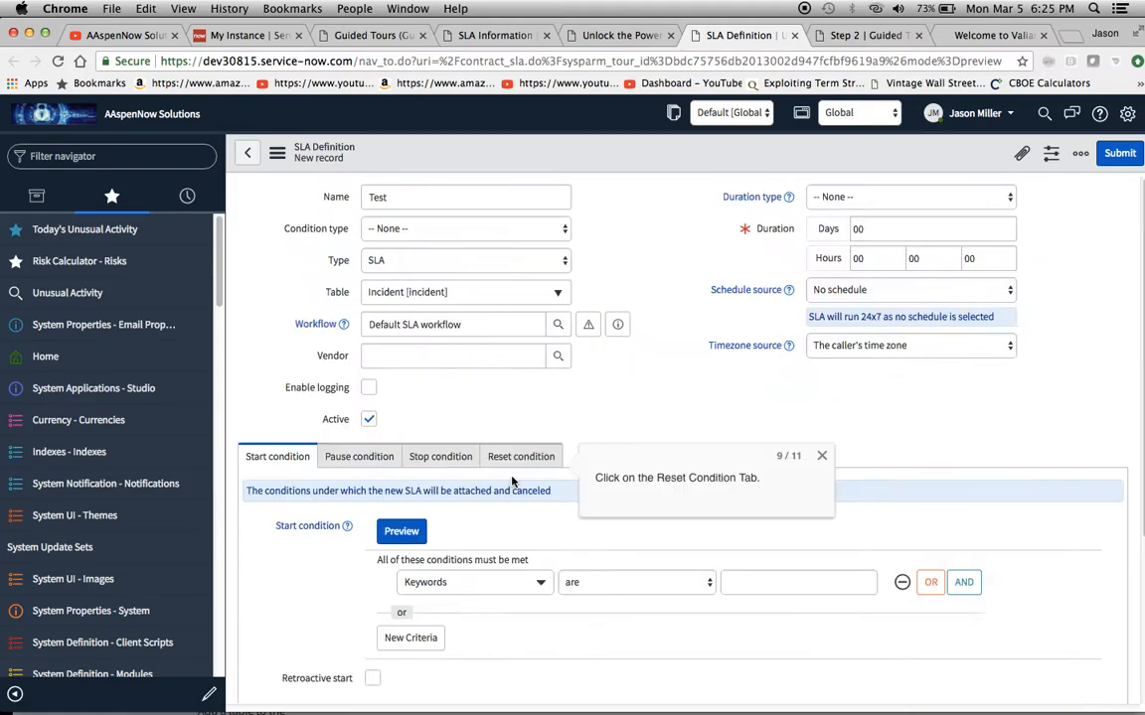
# Complete callouts 9 to 11 using the Reset condition section and its link, then close the opened documentation page
pyautogui.click(524, 458)
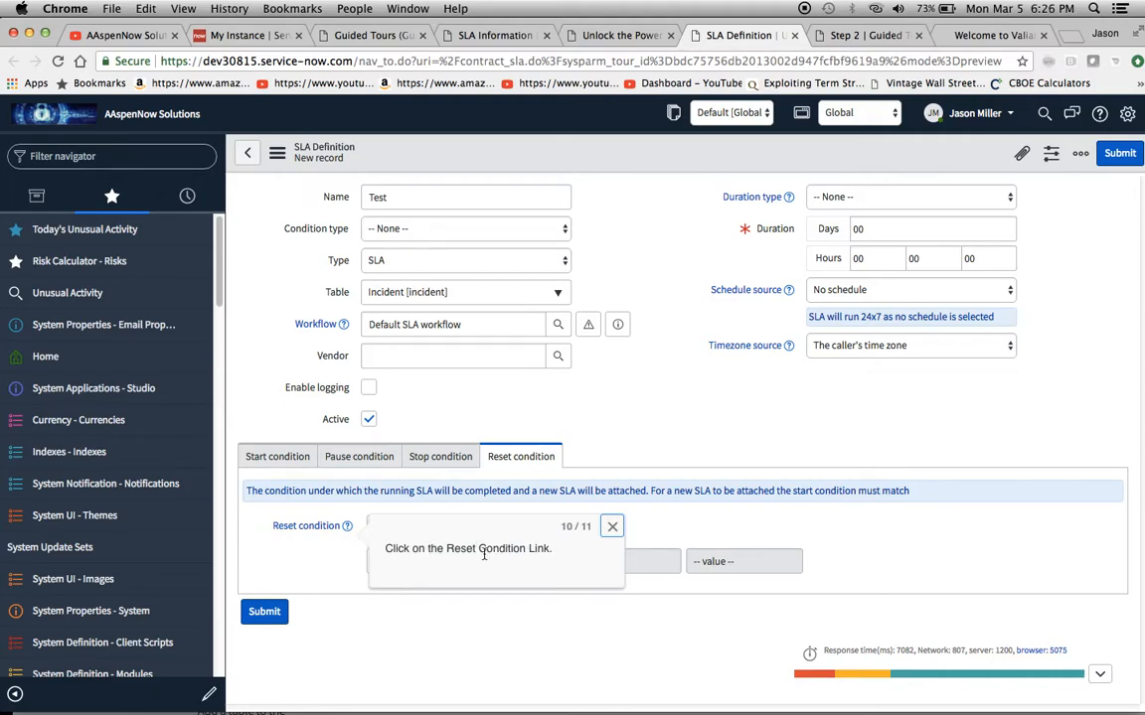
pyautogui.click(308, 527)
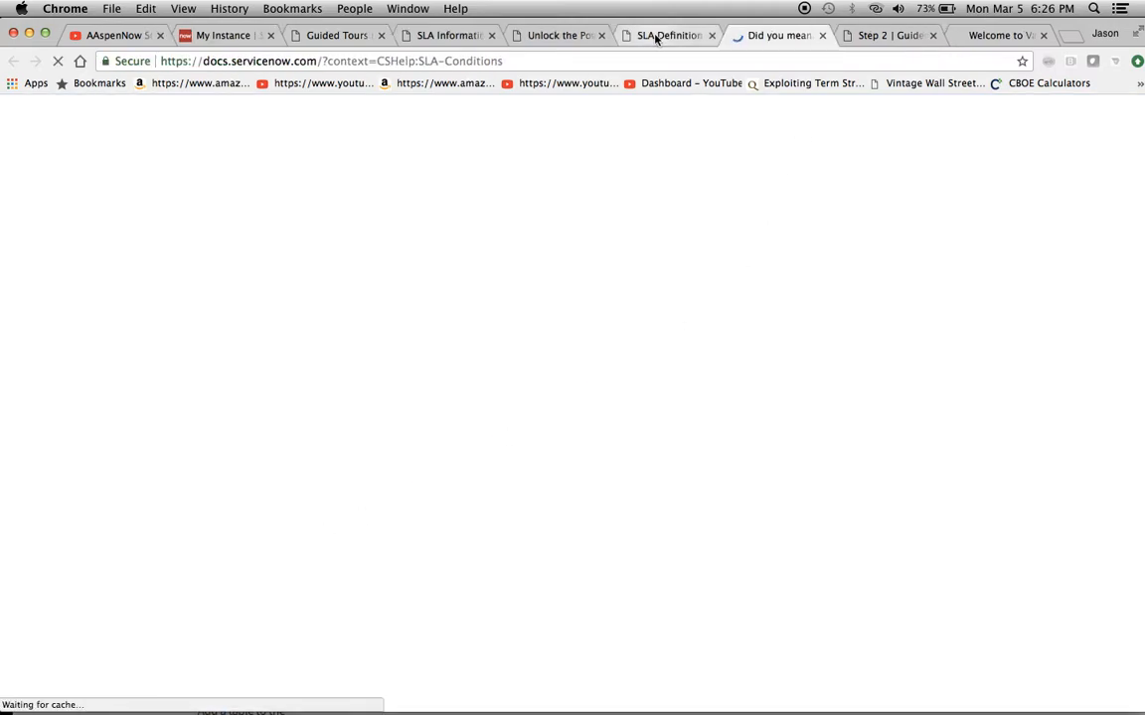
pyautogui.click(661, 34)
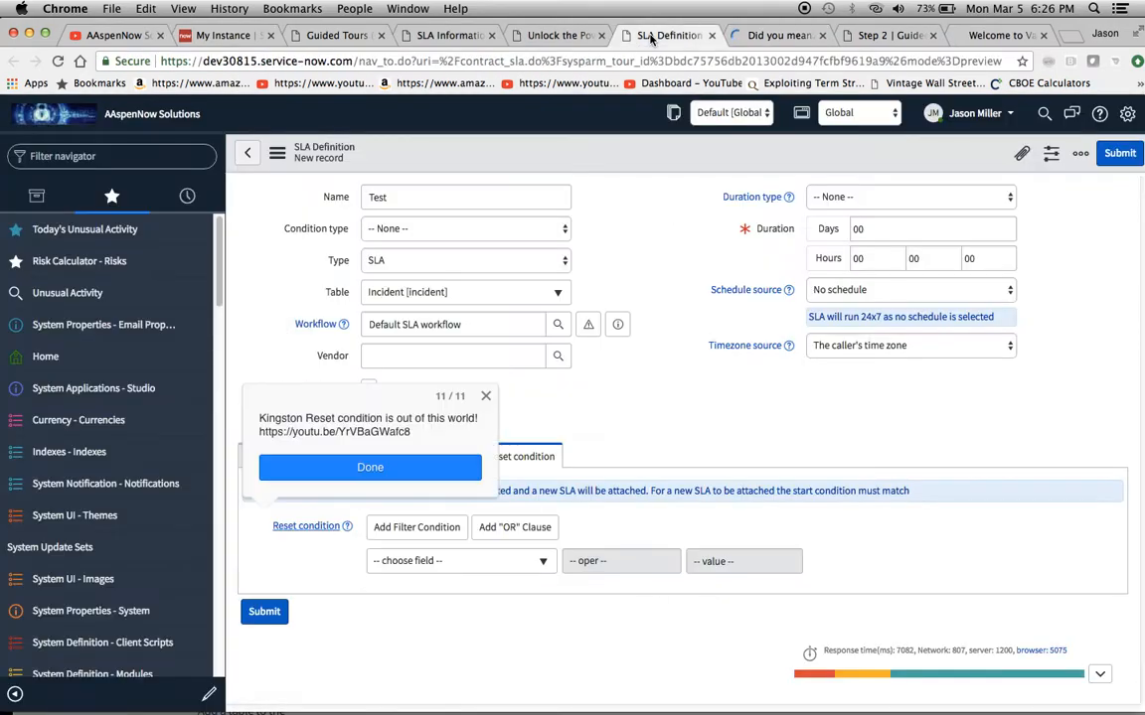
pyautogui.click(390, 471)
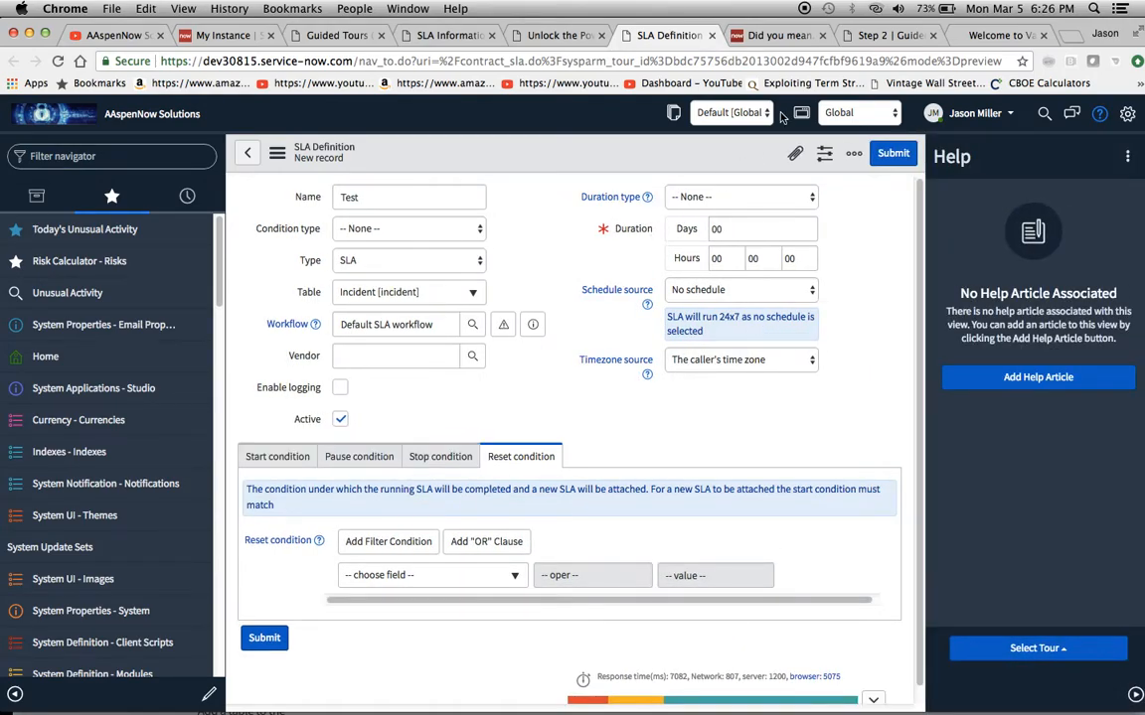
pyautogui.click(823, 36)
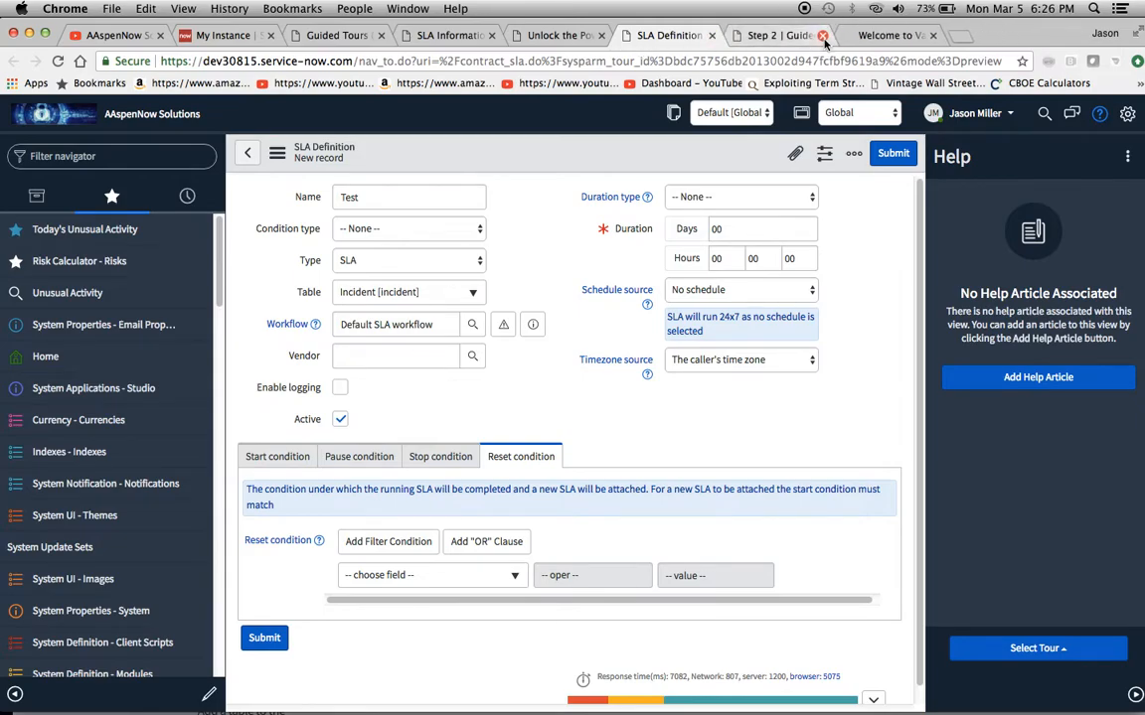